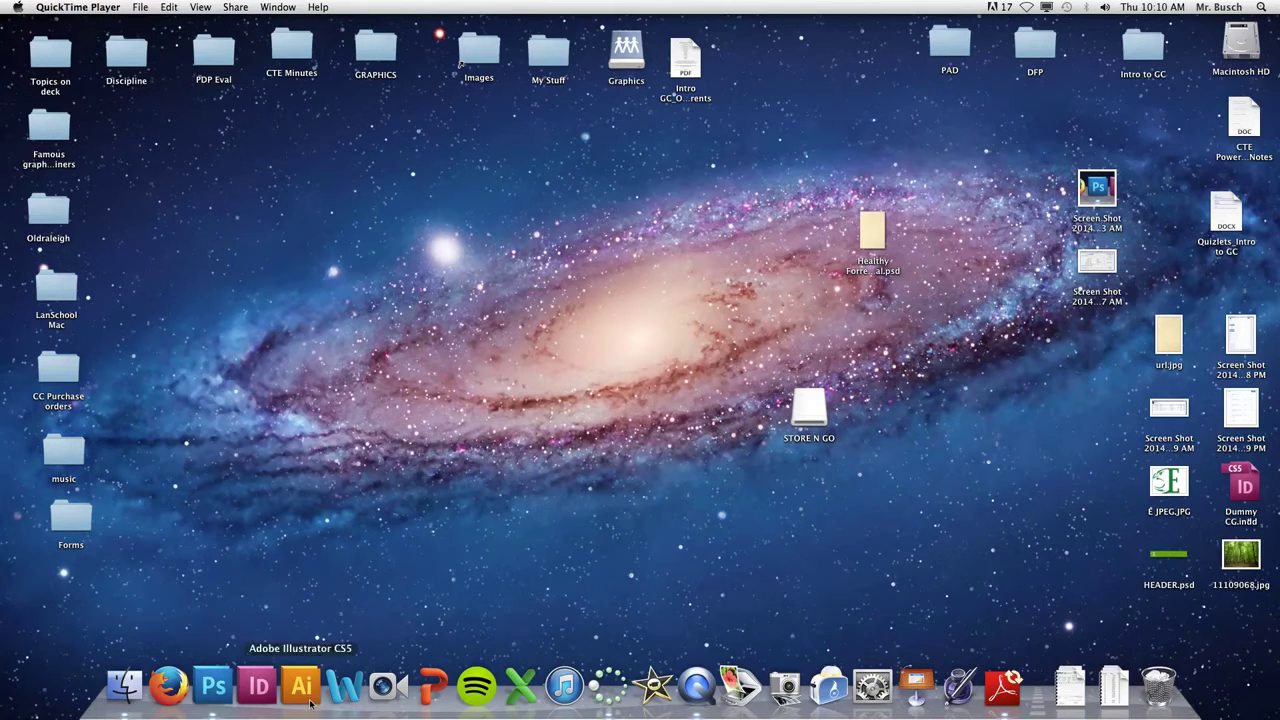
Open Photoshop and create a new document with the U.S. Paper preset at Letter size, 8.5 by 11 inches, 300 pixels/inch.
{"action": "left_click", "coordinate": [216, 687]}
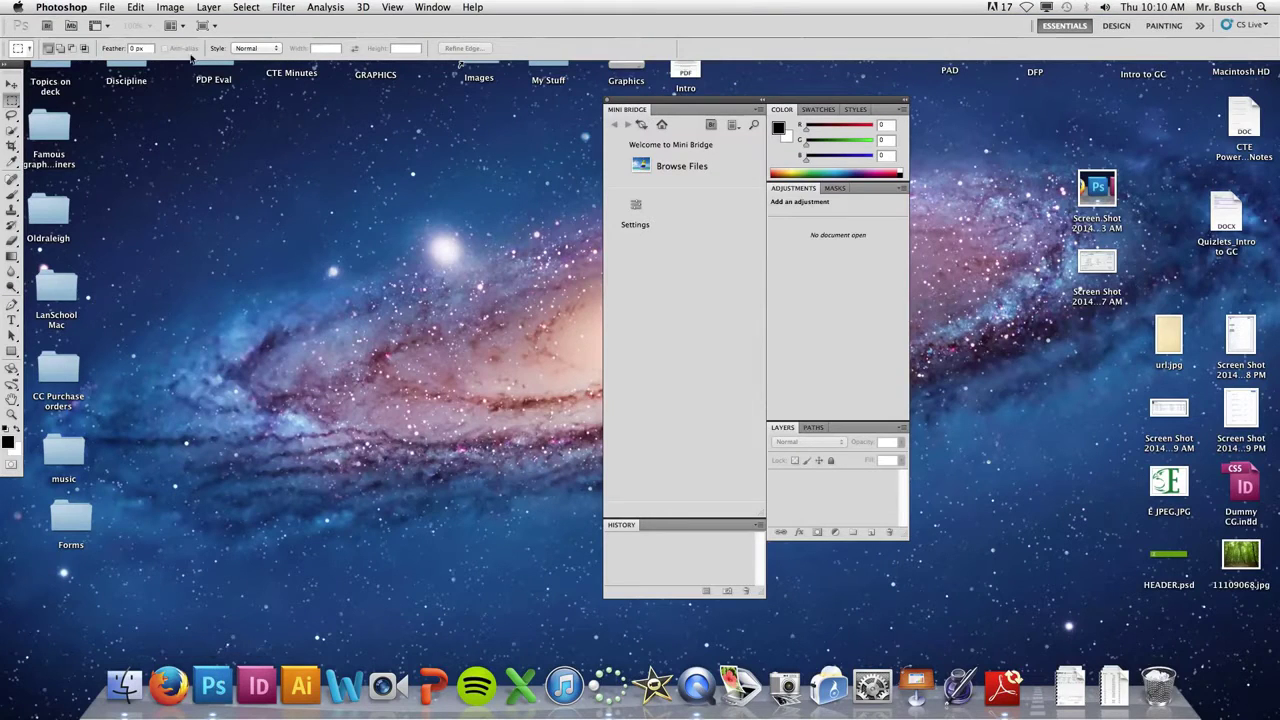
{"action": "left_click", "coordinate": [106, 7]}
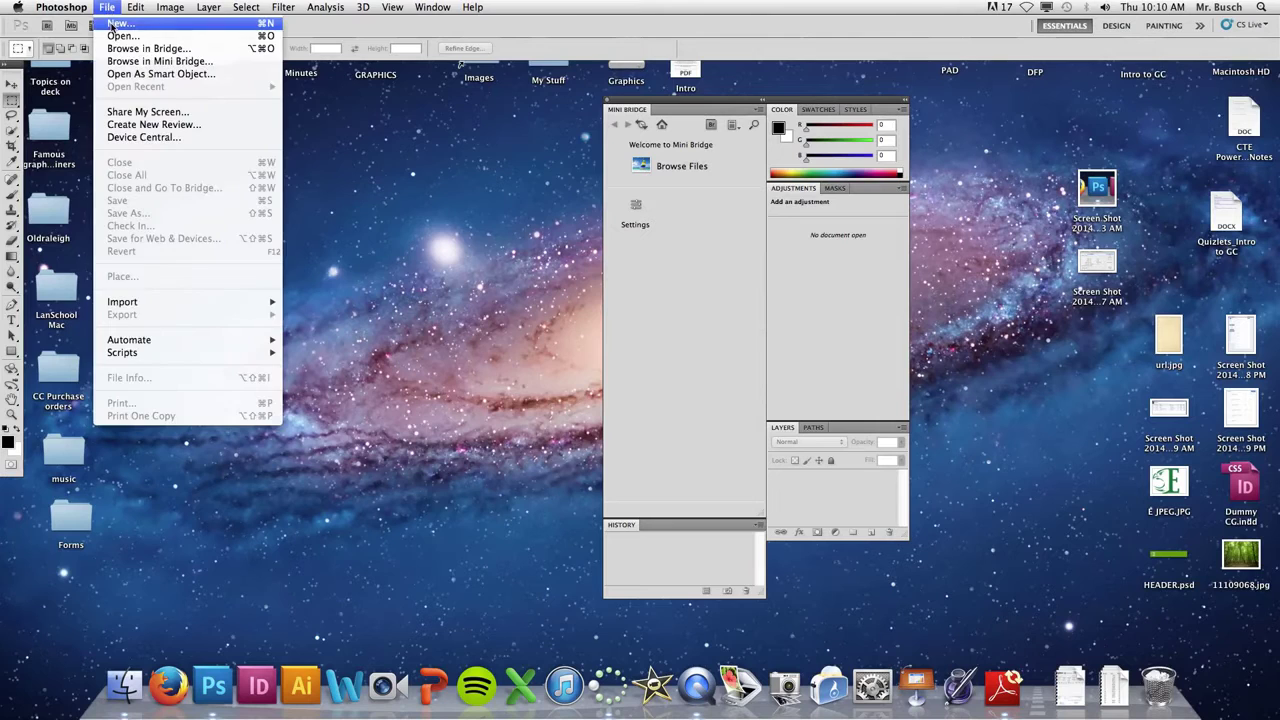
{"action": "left_click", "coordinate": [221, 70]}
{"action": "left_click_drag", "start_coordinate": [585, 207], "coordinate": [500, 180]}
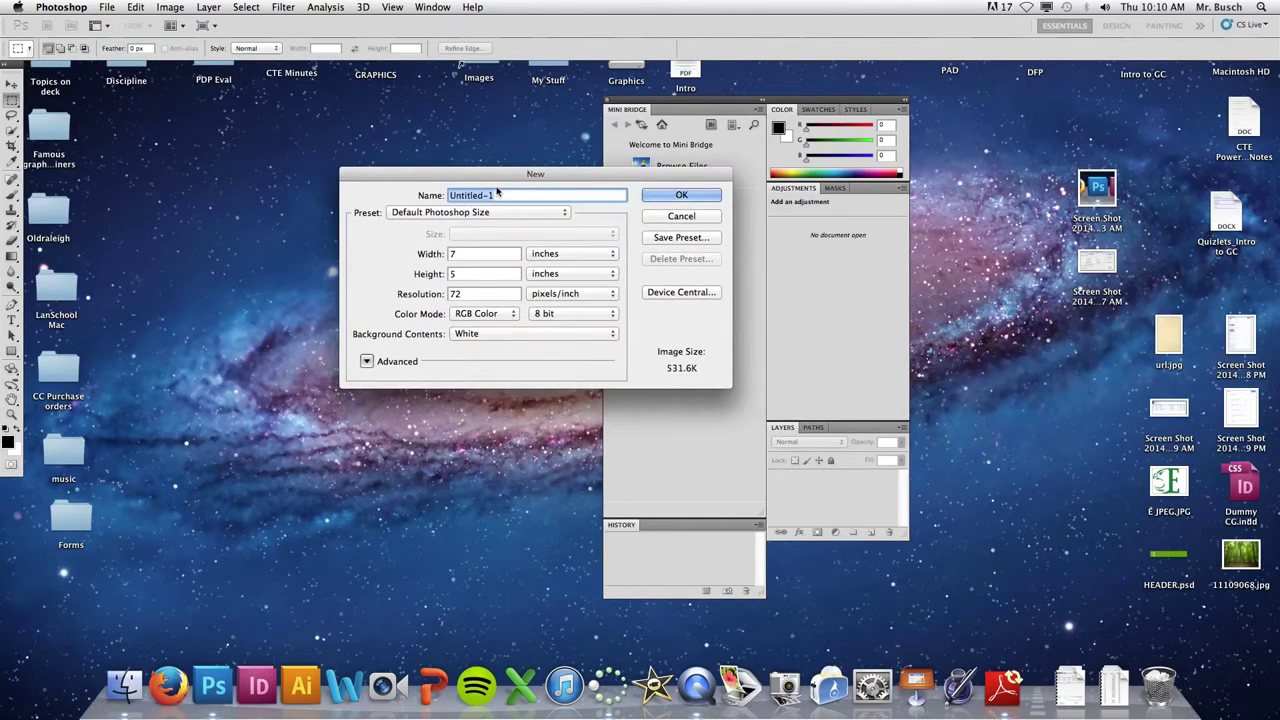
{"action": "left_click", "coordinate": [490, 214]}
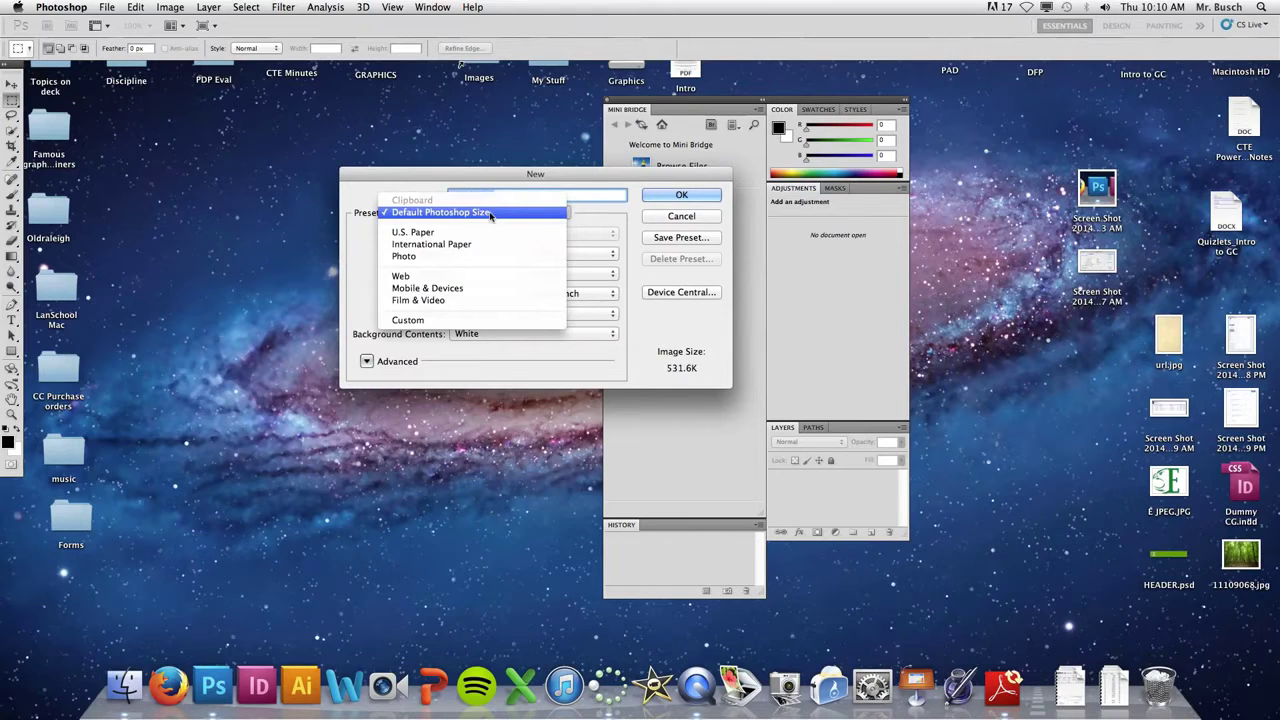
{"action": "left_click", "coordinate": [480, 234]}
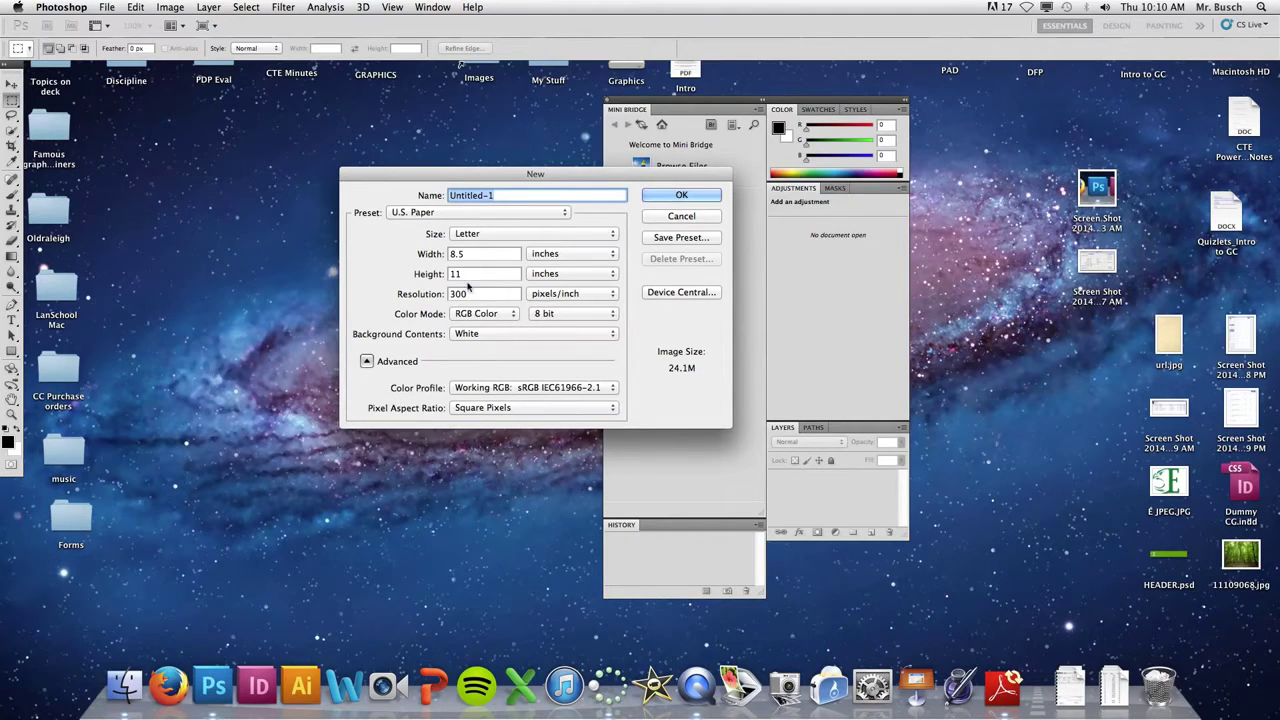
{"action": "left_click", "coordinate": [676, 197]}
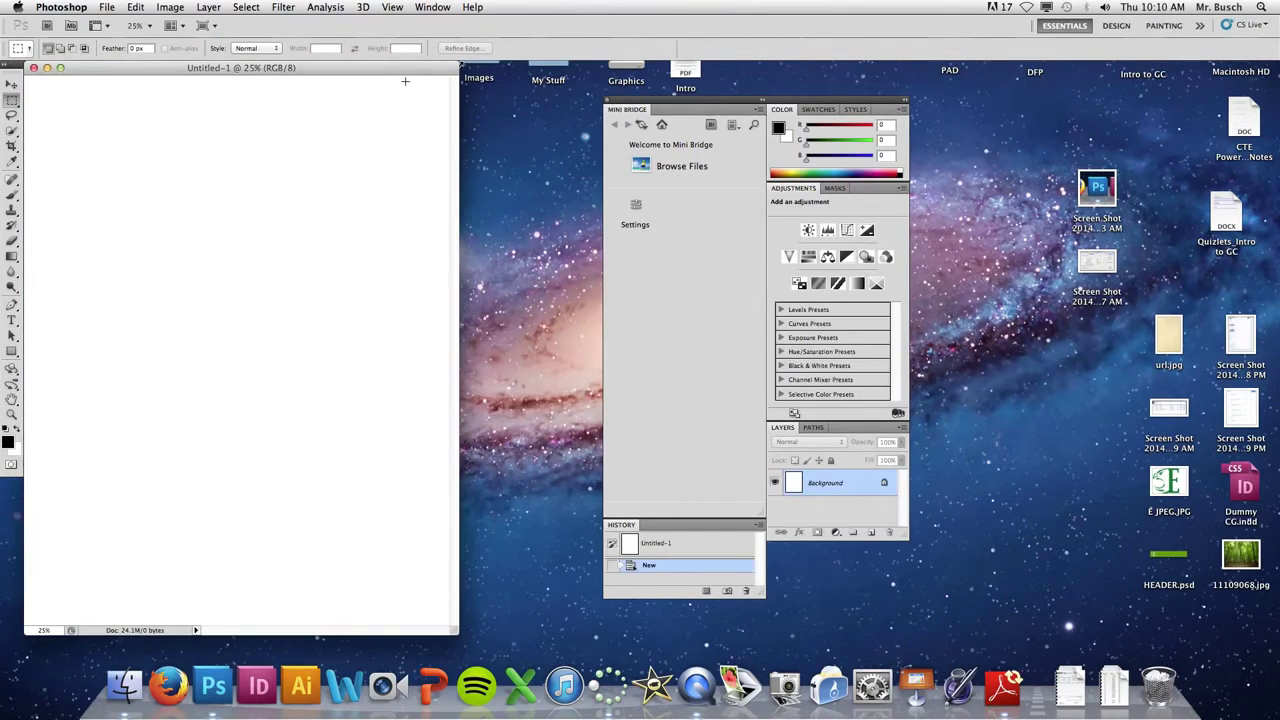
Arrange the document window, the Channels panel and the docked panels side by side so the whole page is uncovered.
{"action": "left_click_drag", "start_coordinate": [405, 68], "coordinate": [902, 91]}
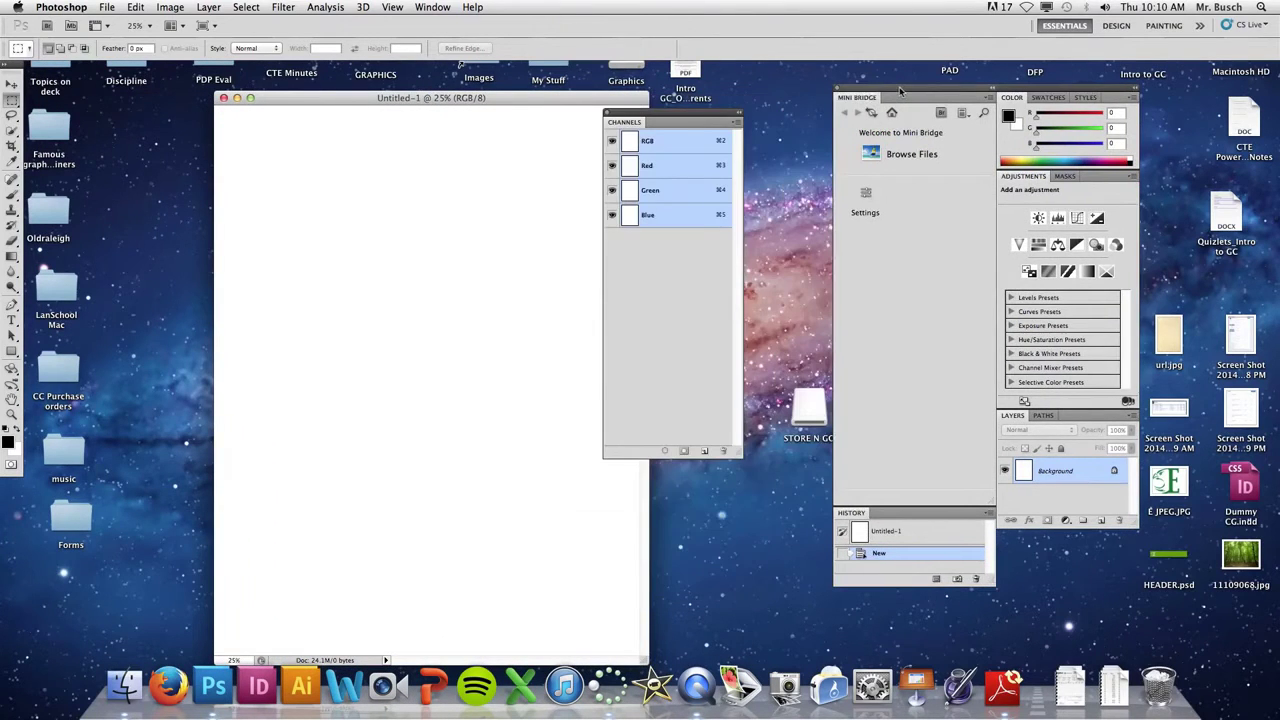
{"action": "left_click_drag", "start_coordinate": [697, 116], "coordinate": [795, 118]}
{"action": "left_click_drag", "start_coordinate": [563, 90], "coordinate": [590, 90]}
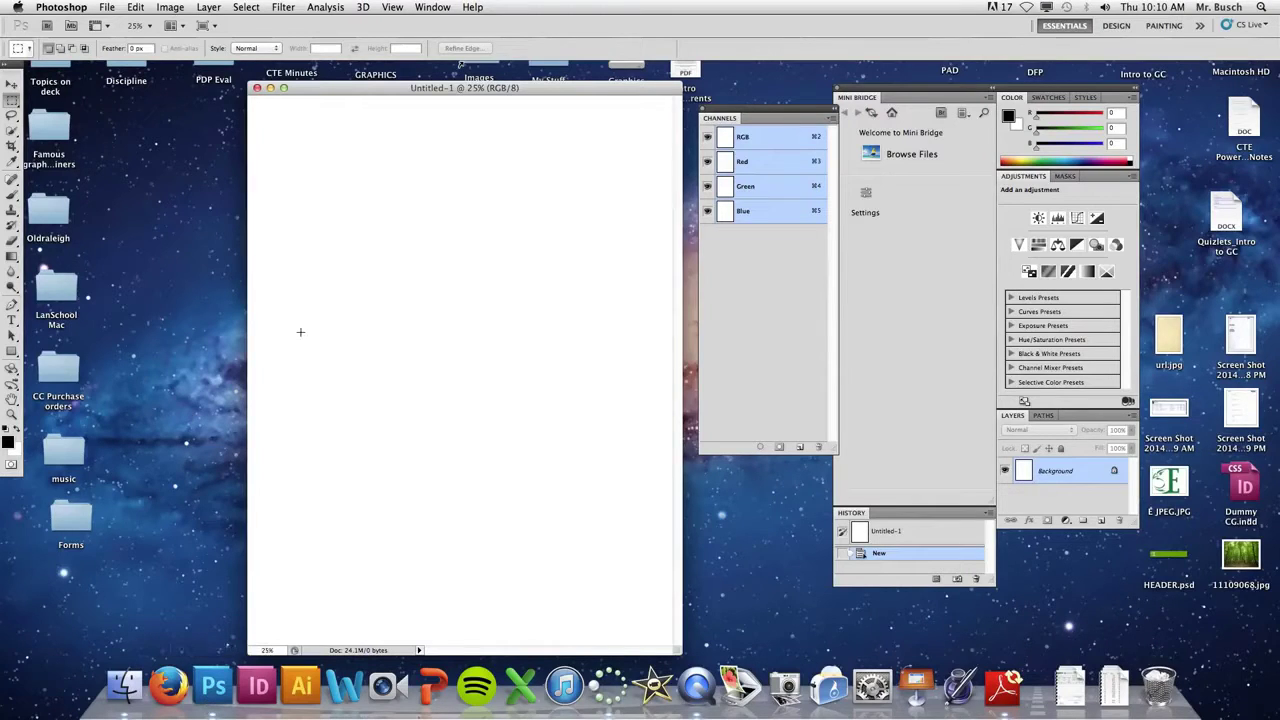
Place Healthy Forrest Tutorial.psd from the Desktop onto the page, and float the Layers panel beside the document.
{"action": "left_click", "coordinate": [107, 7]}
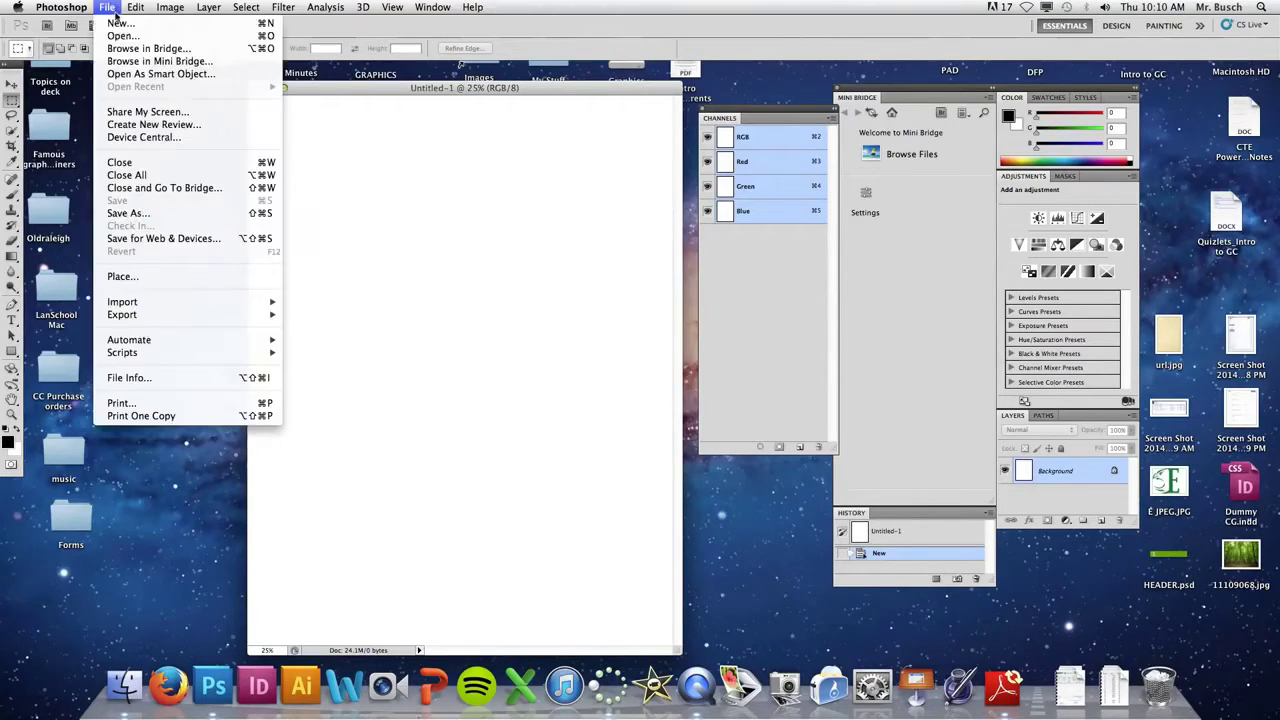
{"action": "left_click", "coordinate": [158, 278]}
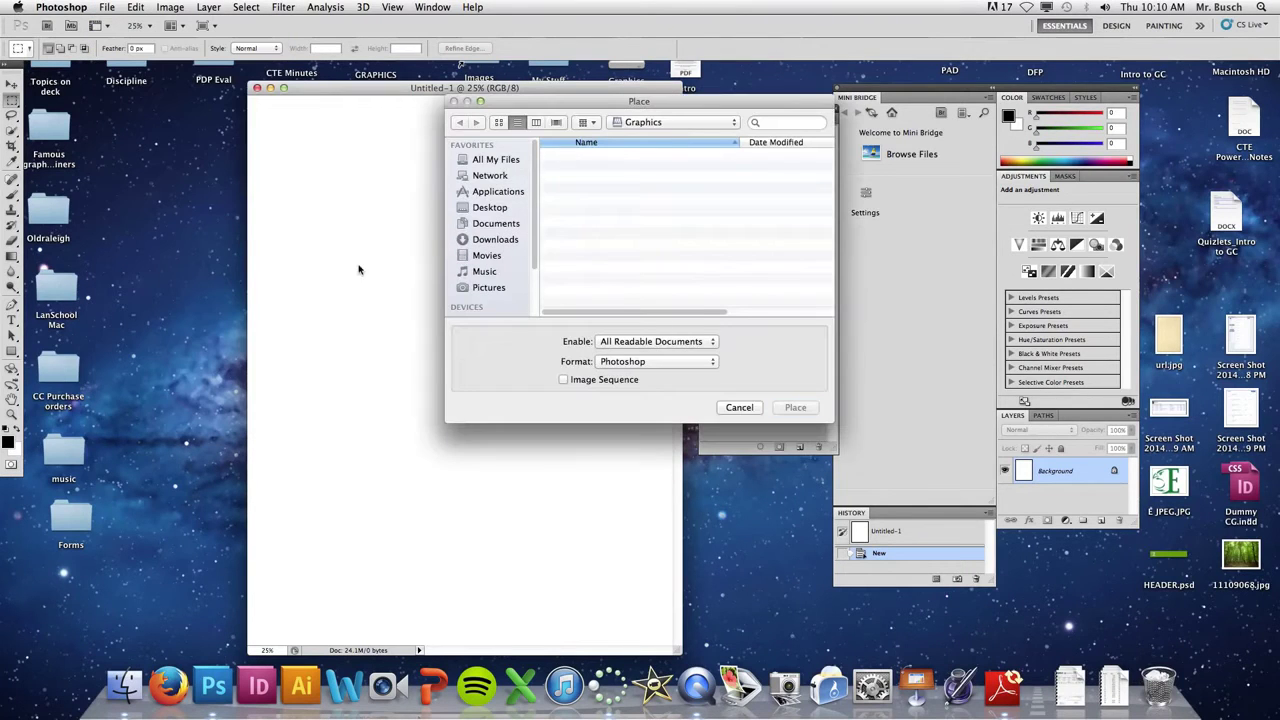
{"action": "left_click", "coordinate": [488, 208]}
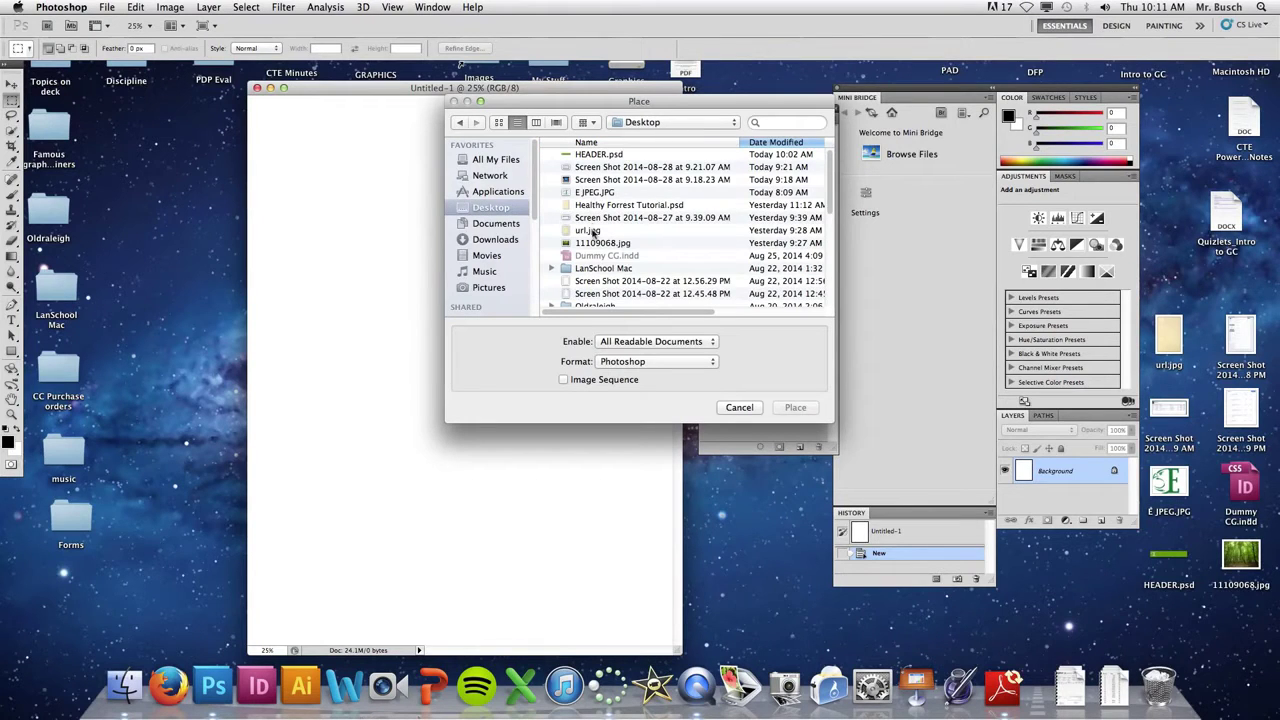
{"action": "left_click", "coordinate": [592, 206]}
{"action": "left_click", "coordinate": [795, 408]}
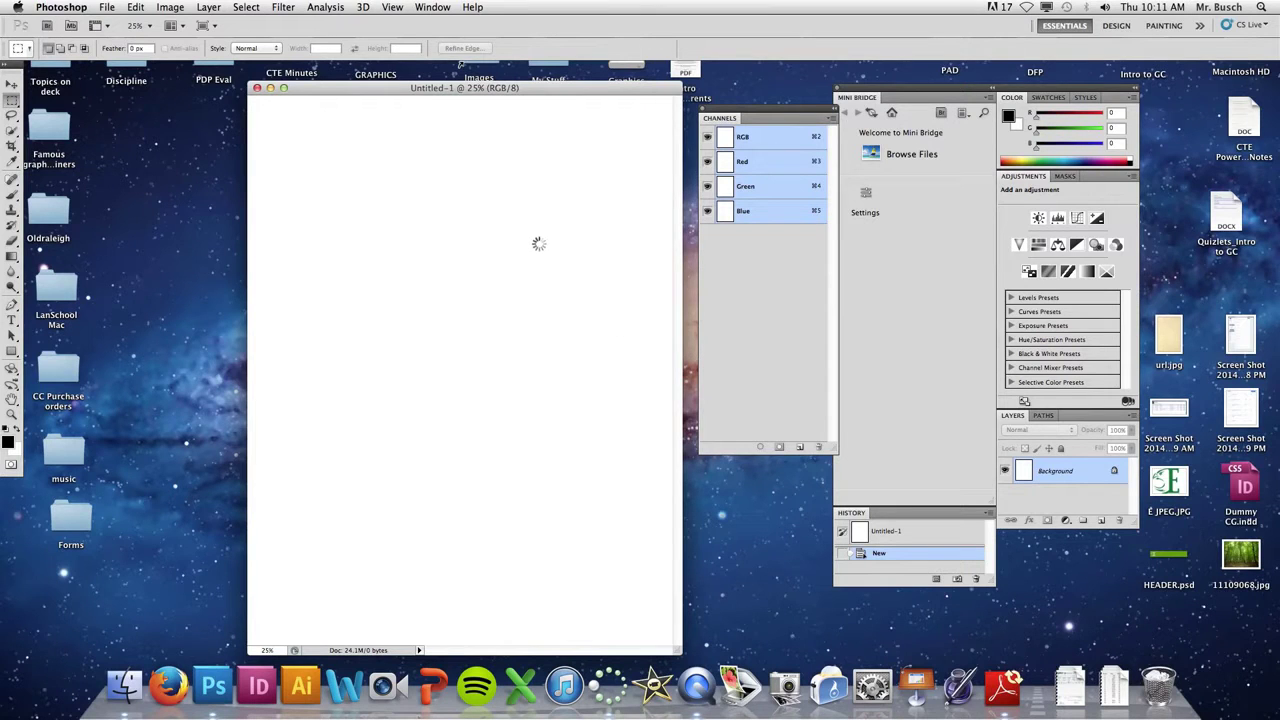
{"action": "left_click_drag", "start_coordinate": [1012, 415], "coordinate": [722, 212]}
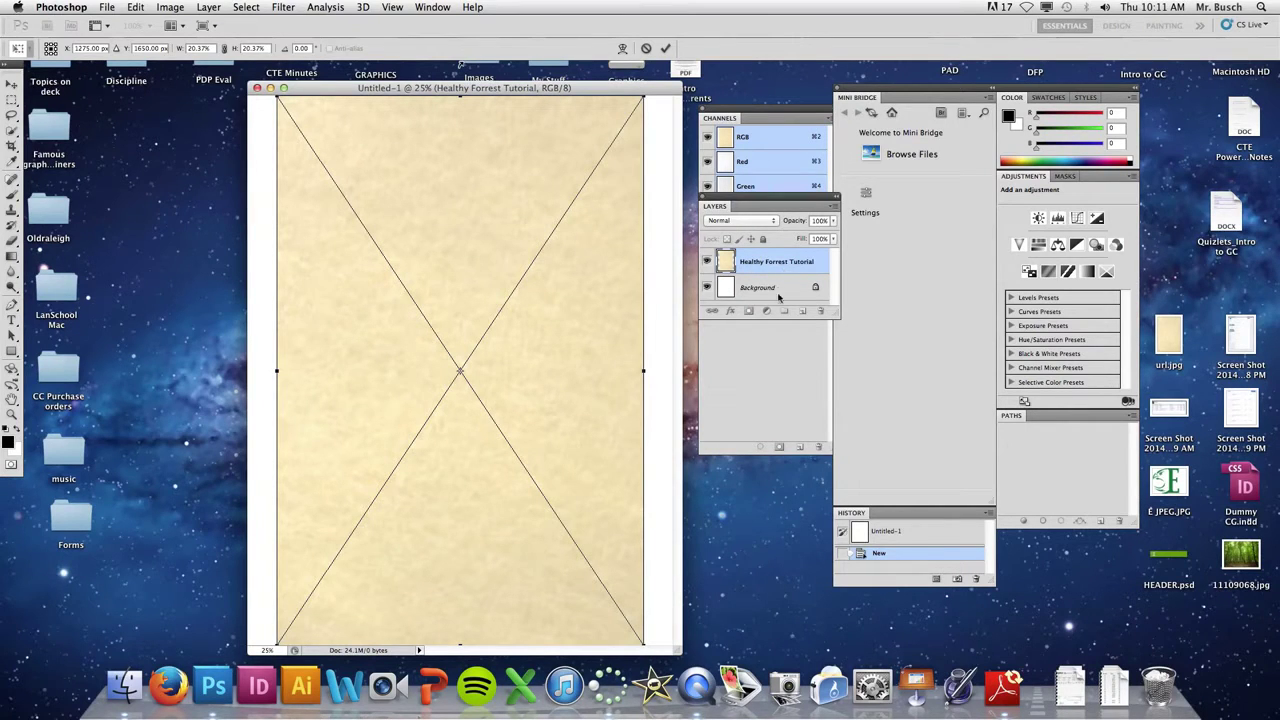
{"action": "key", "text": "Return"}
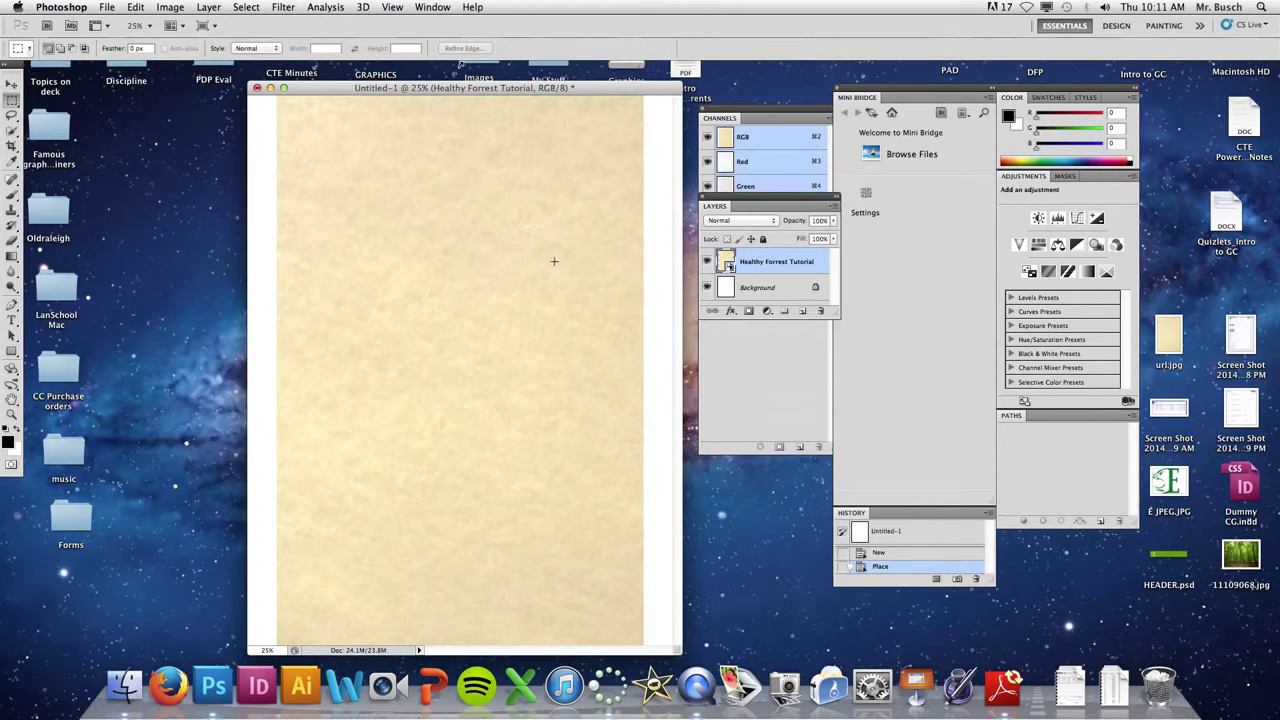
Switch to the Brush tool and rasterize the Healthy Forrest Tutorial layer.
{"action": "left_click", "coordinate": [11, 194]}
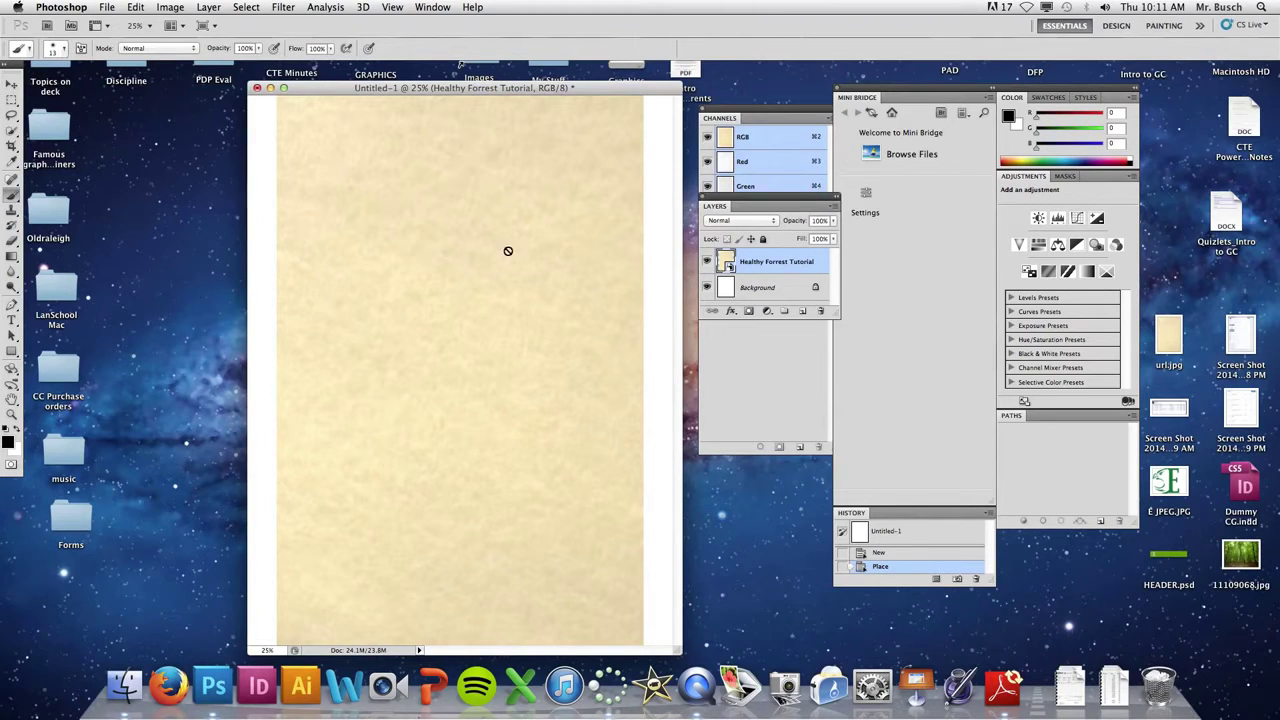
{"action": "right_click", "coordinate": [760, 264]}
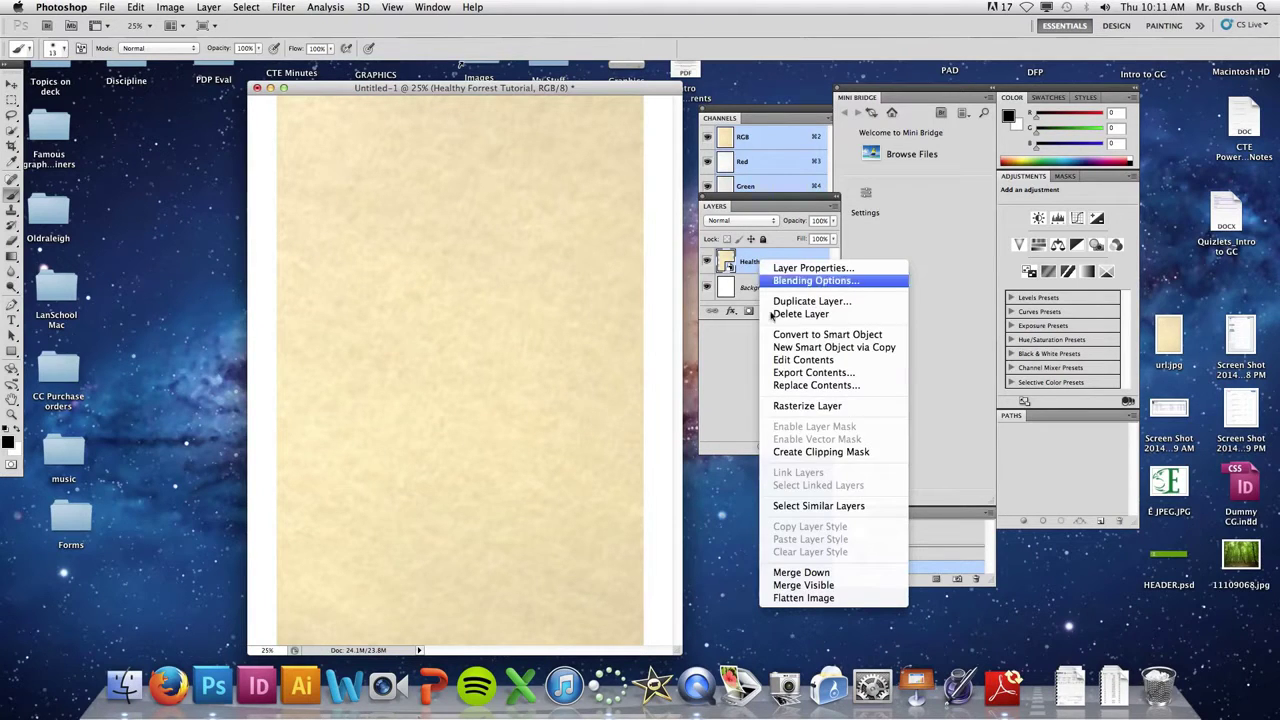
{"action": "left_click", "coordinate": [790, 406]}
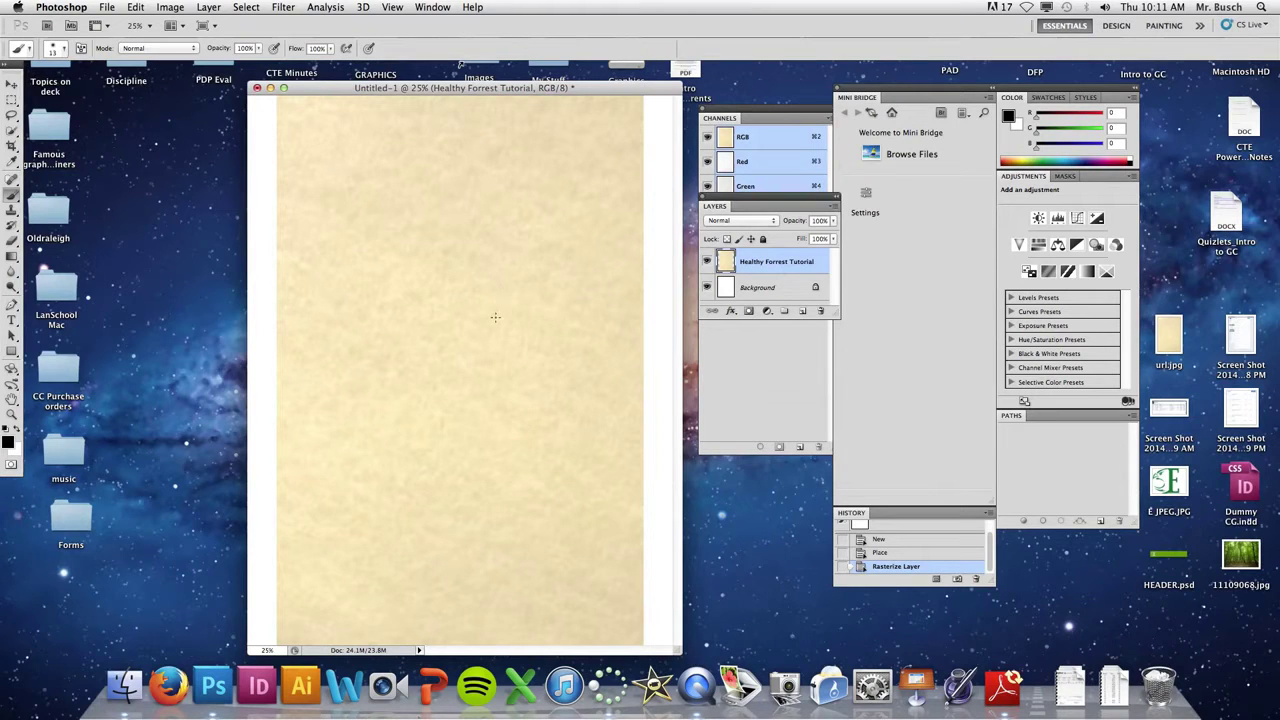
Free-transform the parchment layer proportionally to about 45% and place it in the upper middle of the page.
{"action": "key", "text": "super+t"}
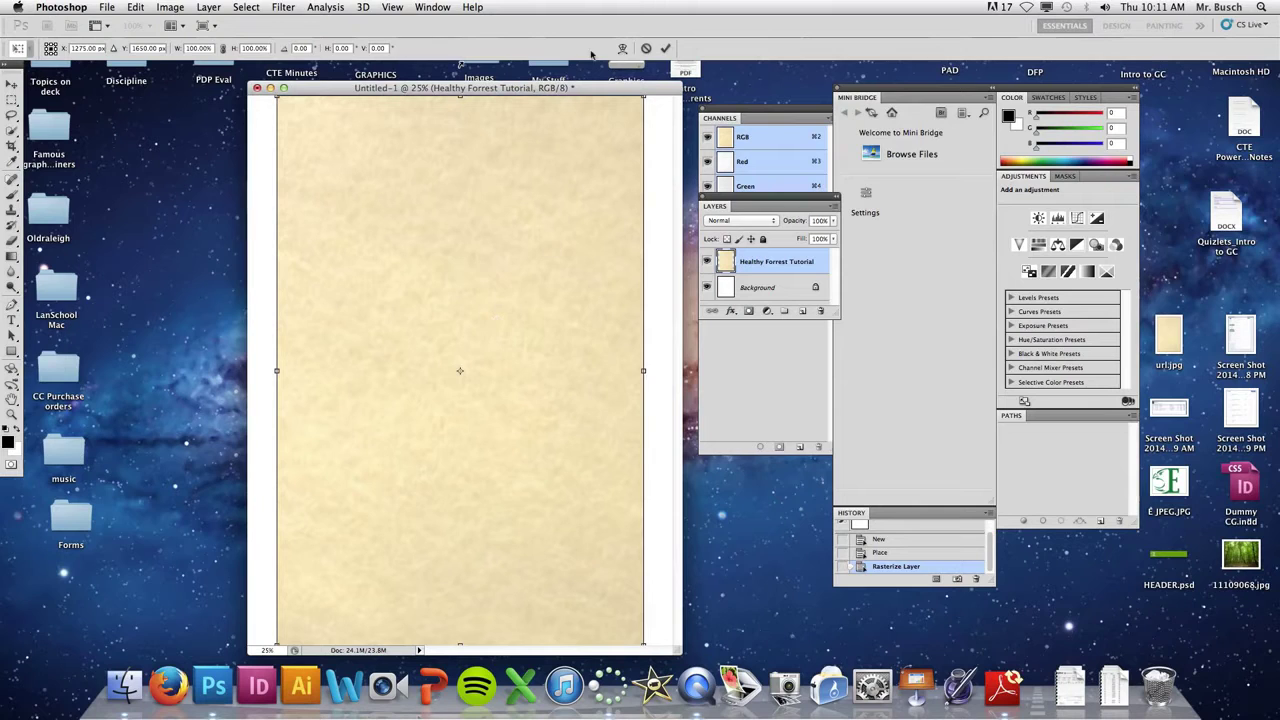
{"action": "left_click_drag", "start_coordinate": [643, 99], "coordinate": [482, 246]}
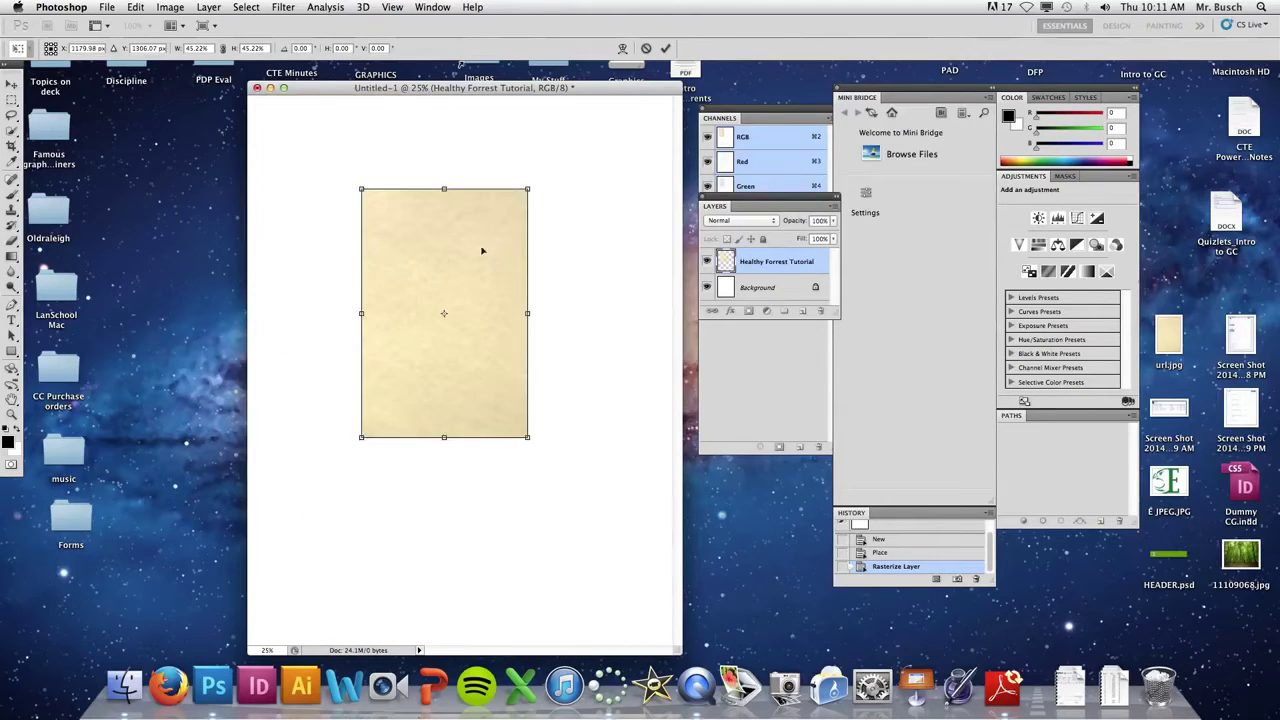
{"action": "mouse_move", "coordinate": [447, 314]}
{"action": "left_mouse_down"}
{"action": "mouse_move", "coordinate": [423, 263]}
{"action": "mouse_move", "coordinate": [437, 316]}
{"action": "left_mouse_up"}
{"action": "mouse_move", "coordinate": [487, 250]}
{"action": "left_mouse_down"}
{"action": "mouse_move", "coordinate": [486, 197]}
{"action": "mouse_move", "coordinate": [490, 231]}
{"action": "left_mouse_up"}
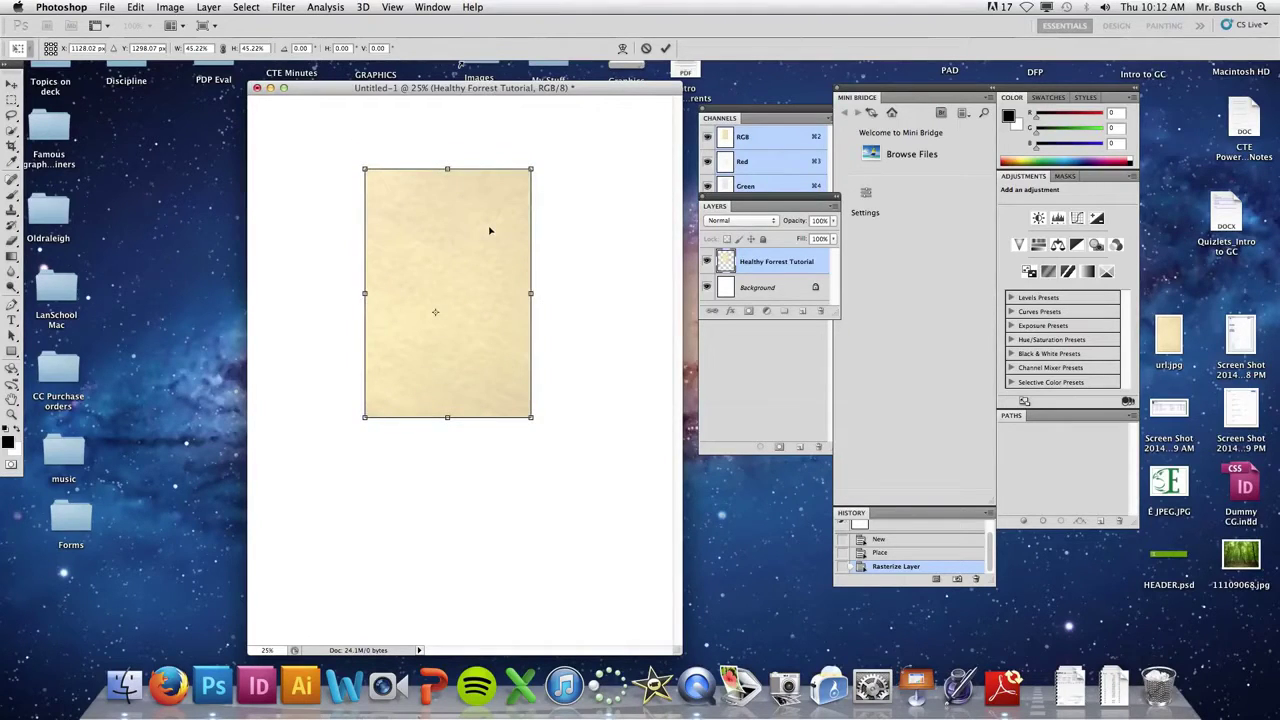
{"action": "key", "text": "Return"}
Move the scaled parchment image into the upper-left corner of the page with the Move tool.
{"action": "key", "text": "b"}
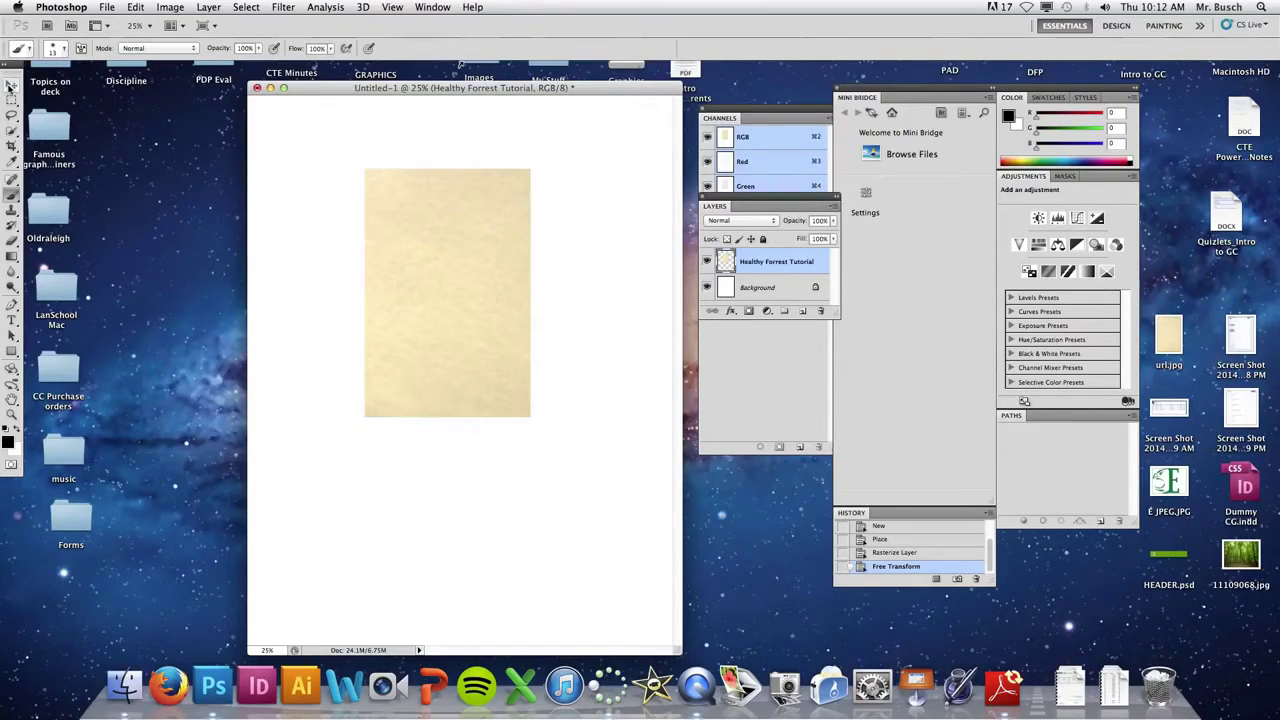
{"action": "left_click", "coordinate": [10, 86]}
{"action": "left_click_drag", "start_coordinate": [460, 240], "coordinate": [363, 177]}
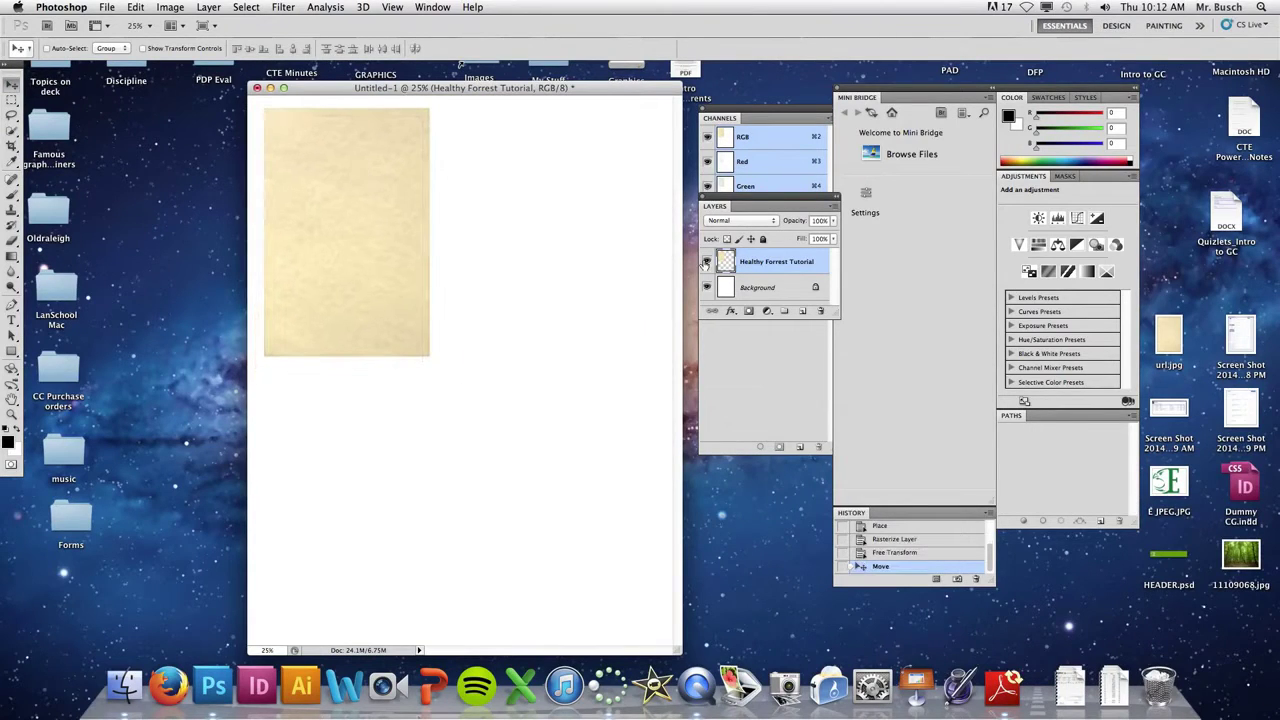
Place Screen Shot 2014-08-28 at 9.18.23 AM from the Desktop and position it in the middle of the parchment.
{"action": "left_click", "coordinate": [108, 7]}
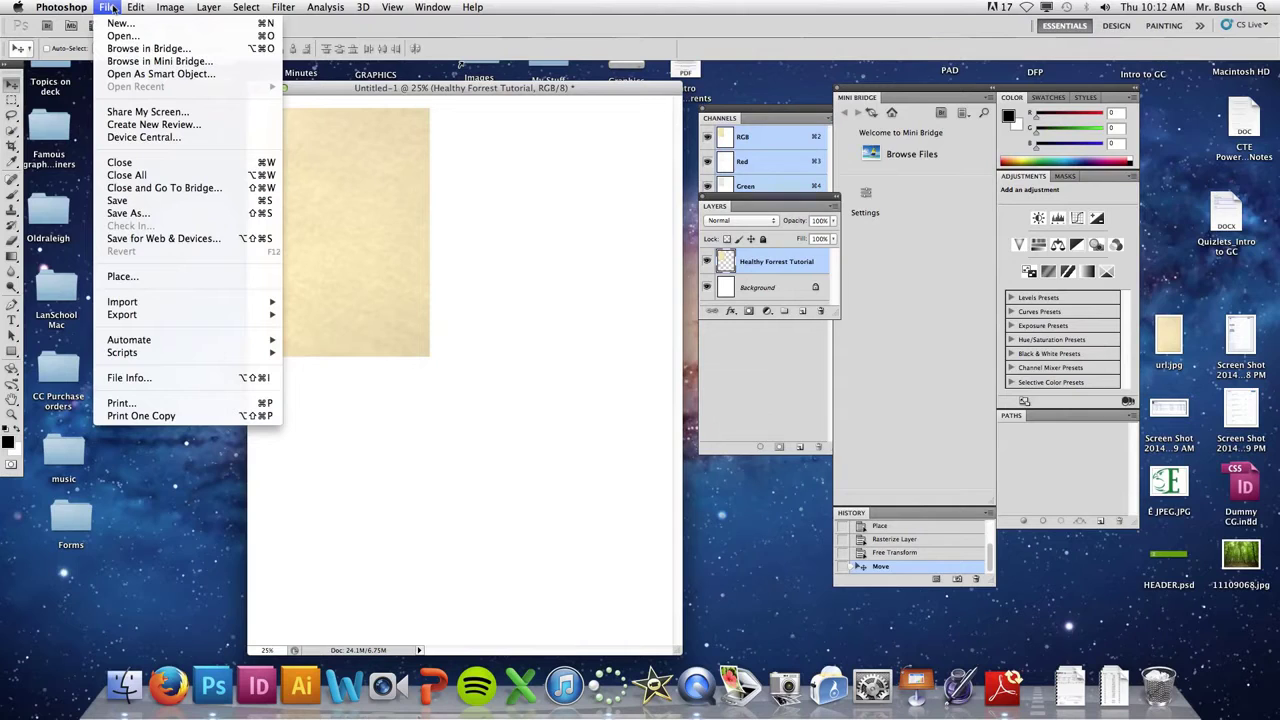
{"action": "left_click", "coordinate": [157, 278]}
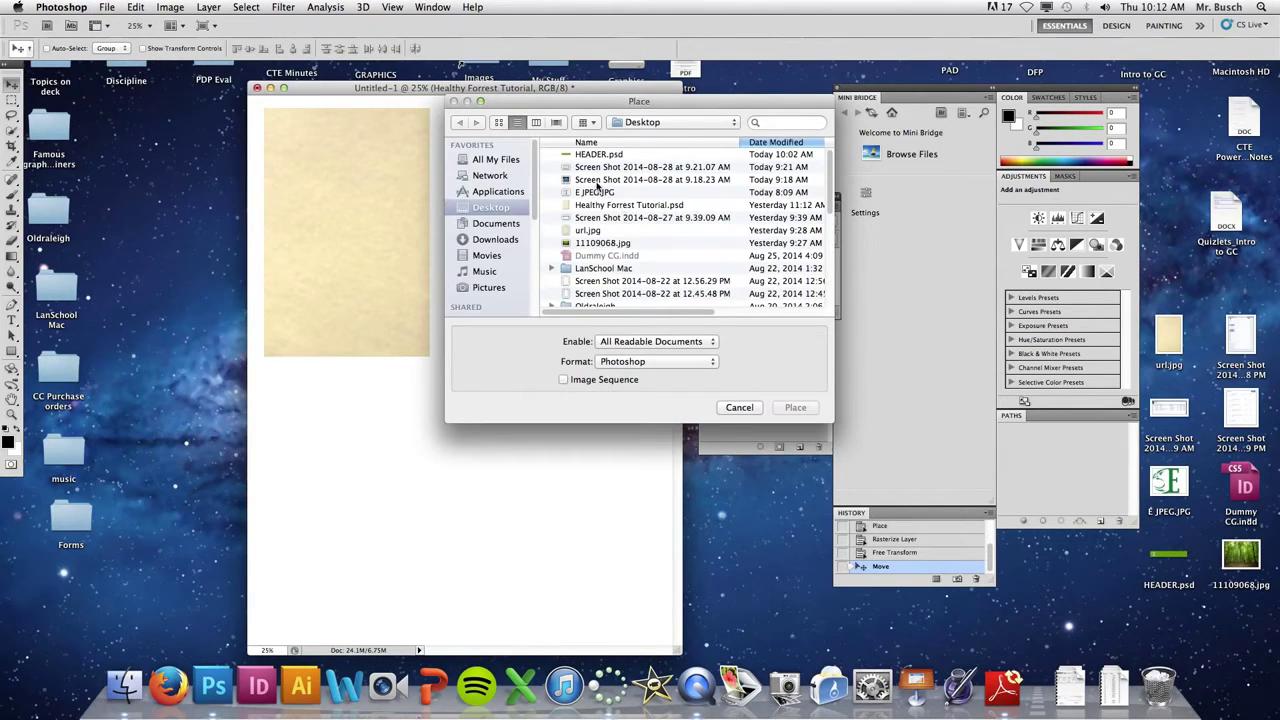
{"action": "left_click", "coordinate": [595, 181]}
{"action": "left_click", "coordinate": [795, 407]}
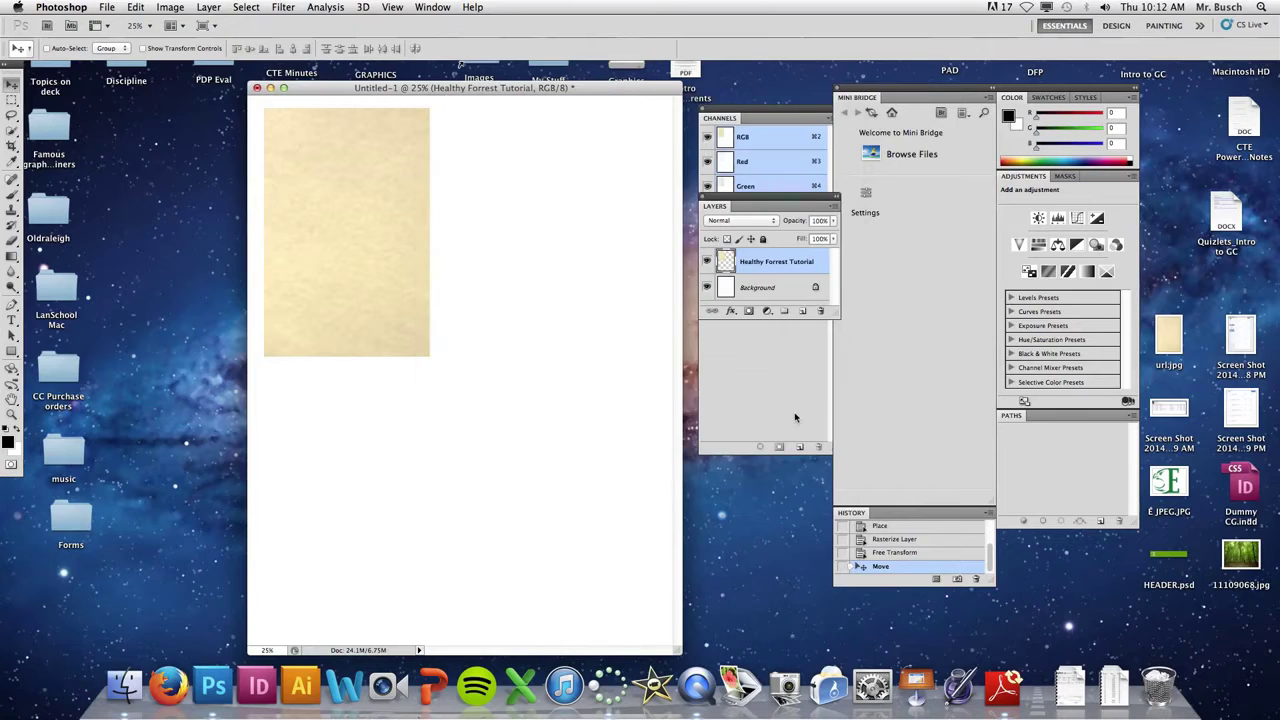
{"action": "left_click_drag", "start_coordinate": [466, 381], "coordinate": [366, 260]}
{"action": "key", "text": "Return"}
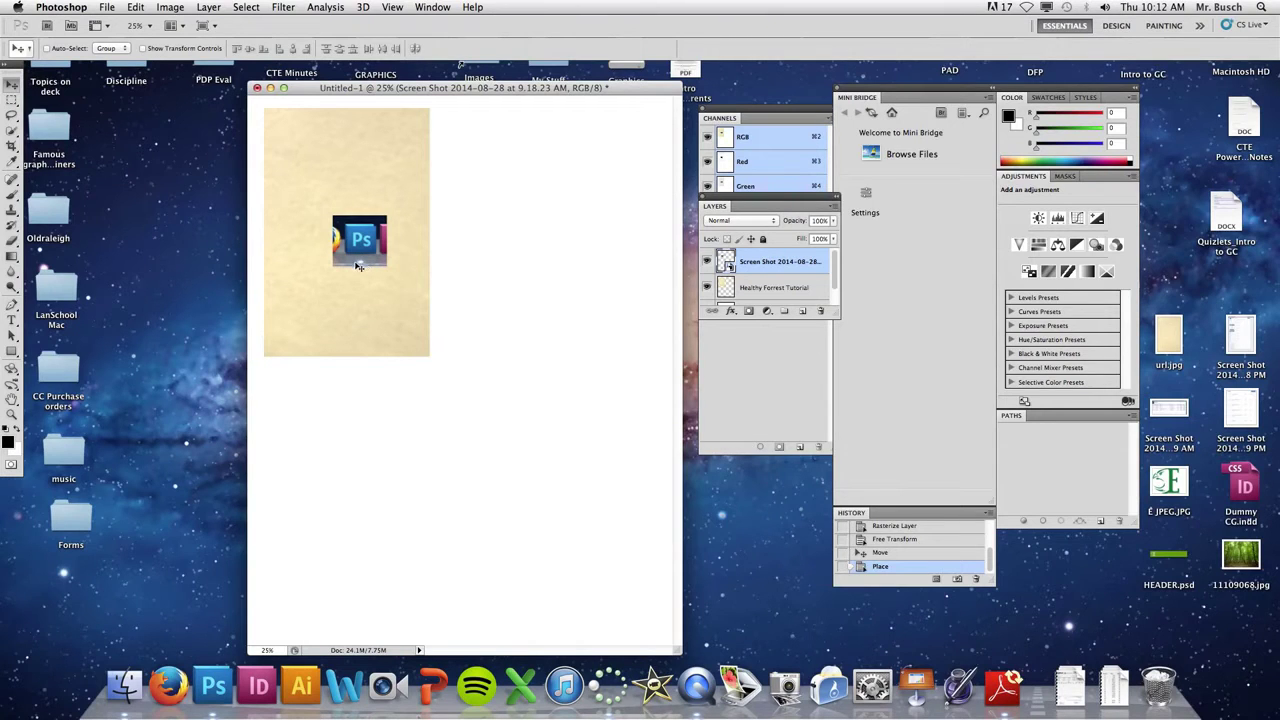
Enlarge the Layers panel to show all layers and rasterize the placed Screen Shot layer.
{"action": "left_click_drag", "start_coordinate": [857, 320], "coordinate": [856, 485]}
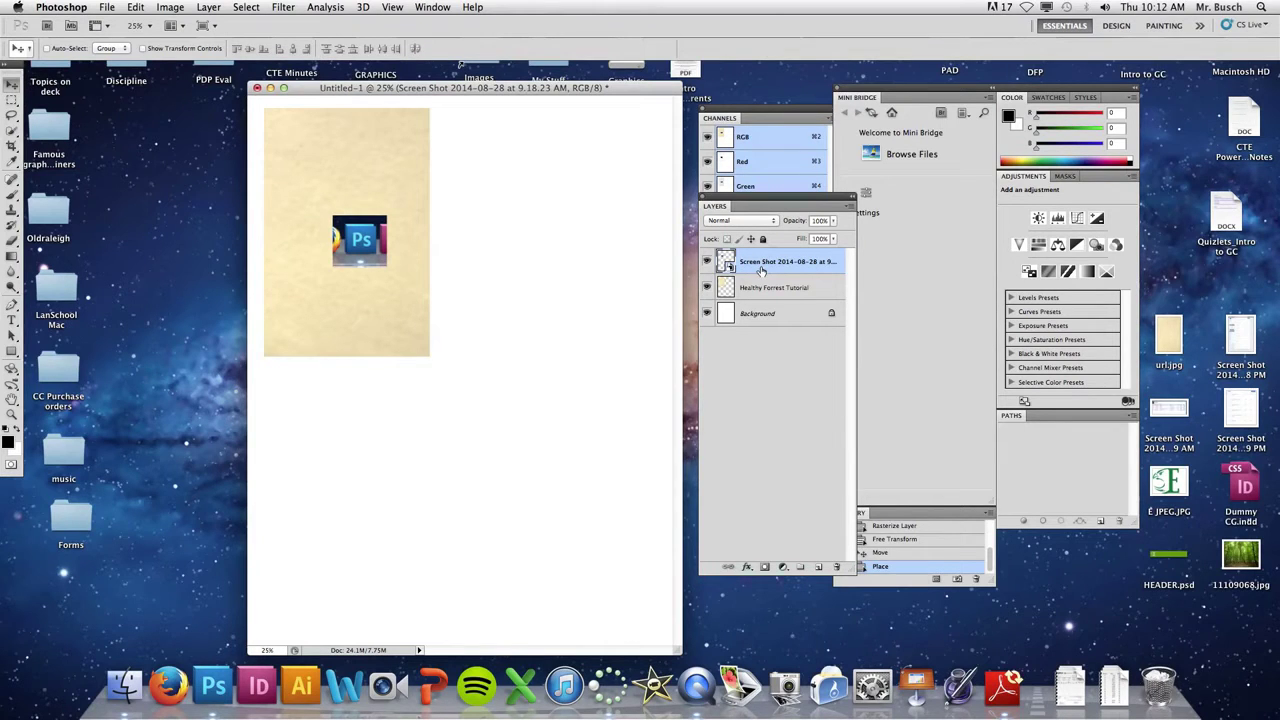
{"action": "right_click", "coordinate": [761, 270]}
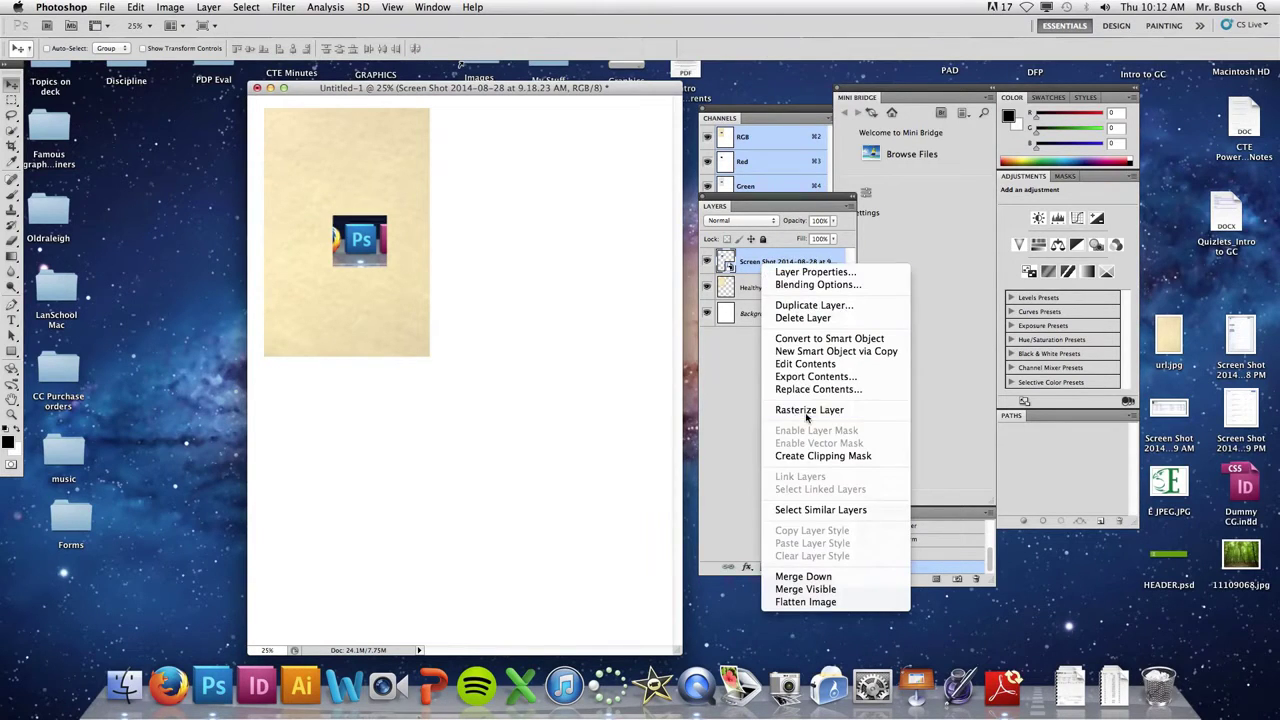
{"action": "left_click", "coordinate": [810, 411]}
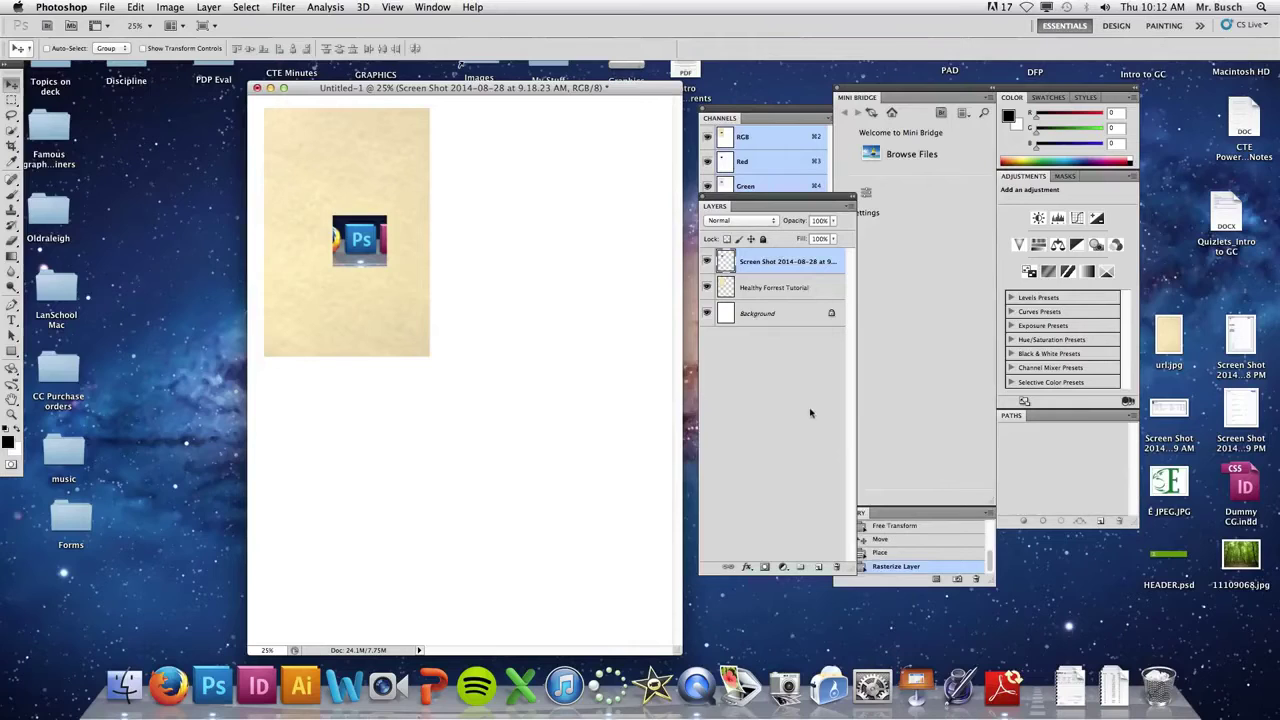
Erase the lower edge of the screenshot image with a 45 px eraser.
{"action": "left_click", "coordinate": [12, 241]}
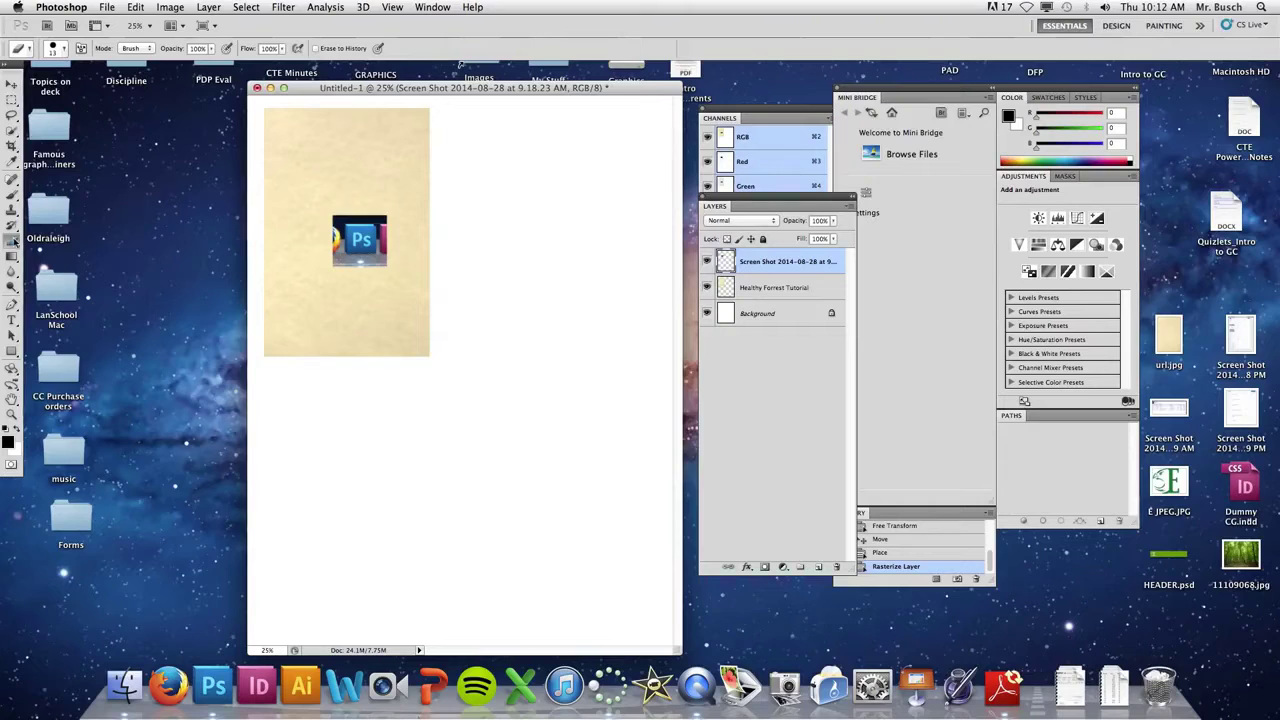
{"action": "left_click_drag", "start_coordinate": [338, 262], "coordinate": [362, 268]}
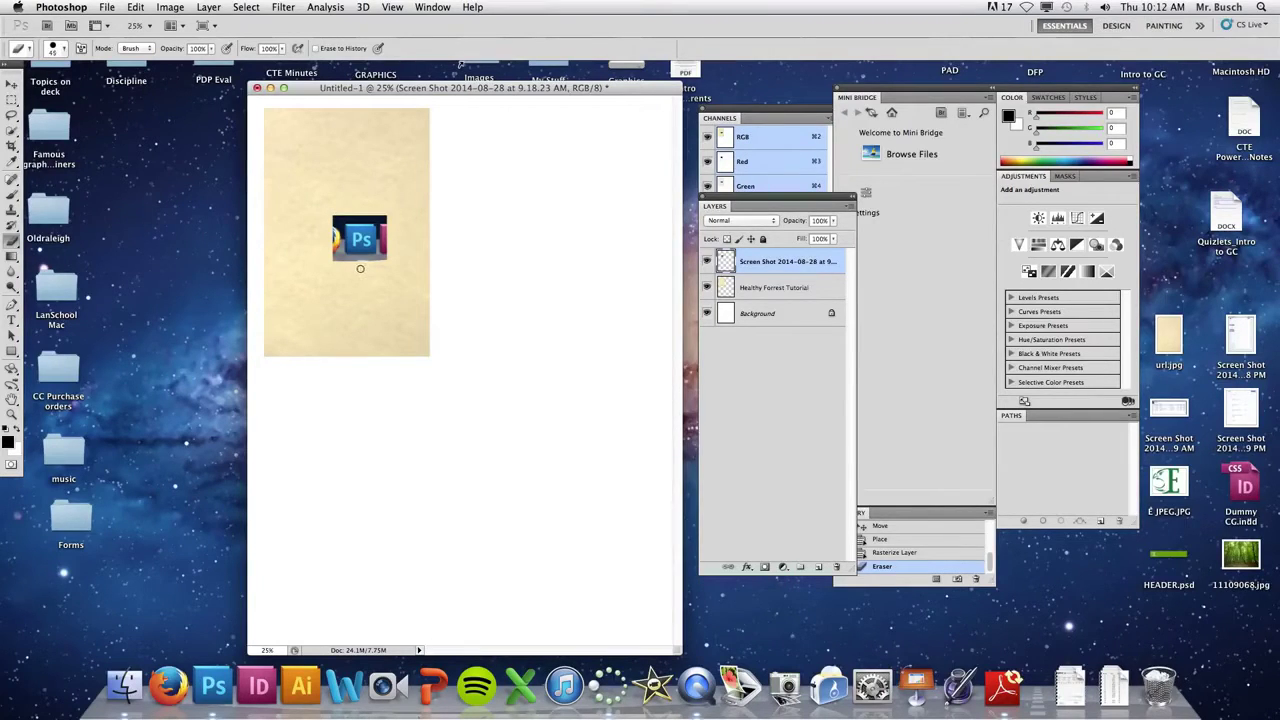
{"action": "mouse_move", "coordinate": [334, 260]}
{"action": "left_mouse_down"}
{"action": "mouse_move", "coordinate": [401, 253]}
{"action": "mouse_move", "coordinate": [349, 261]}
{"action": "left_mouse_up"}
Add a text layer reading "Milton Glasser" starting near the parchment's right edge, above the screenshot image.
{"action": "left_click", "coordinate": [12, 318]}
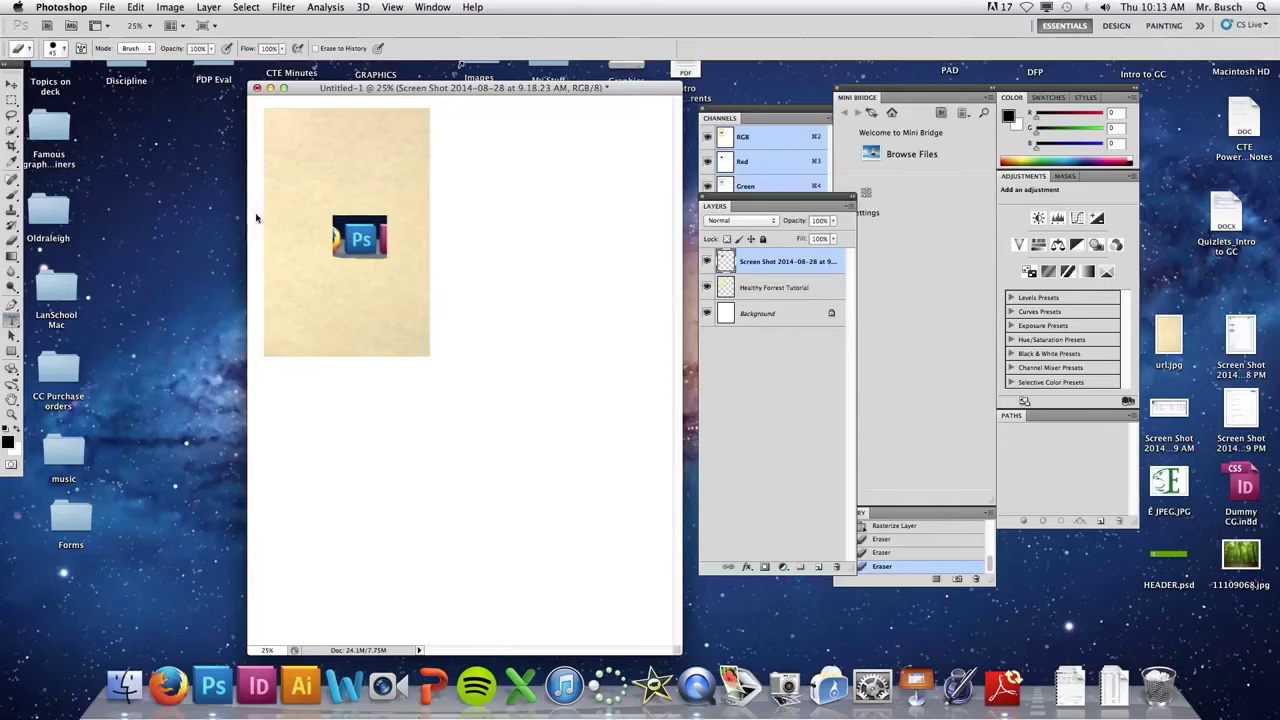
{"action": "left_click", "coordinate": [394, 171]}
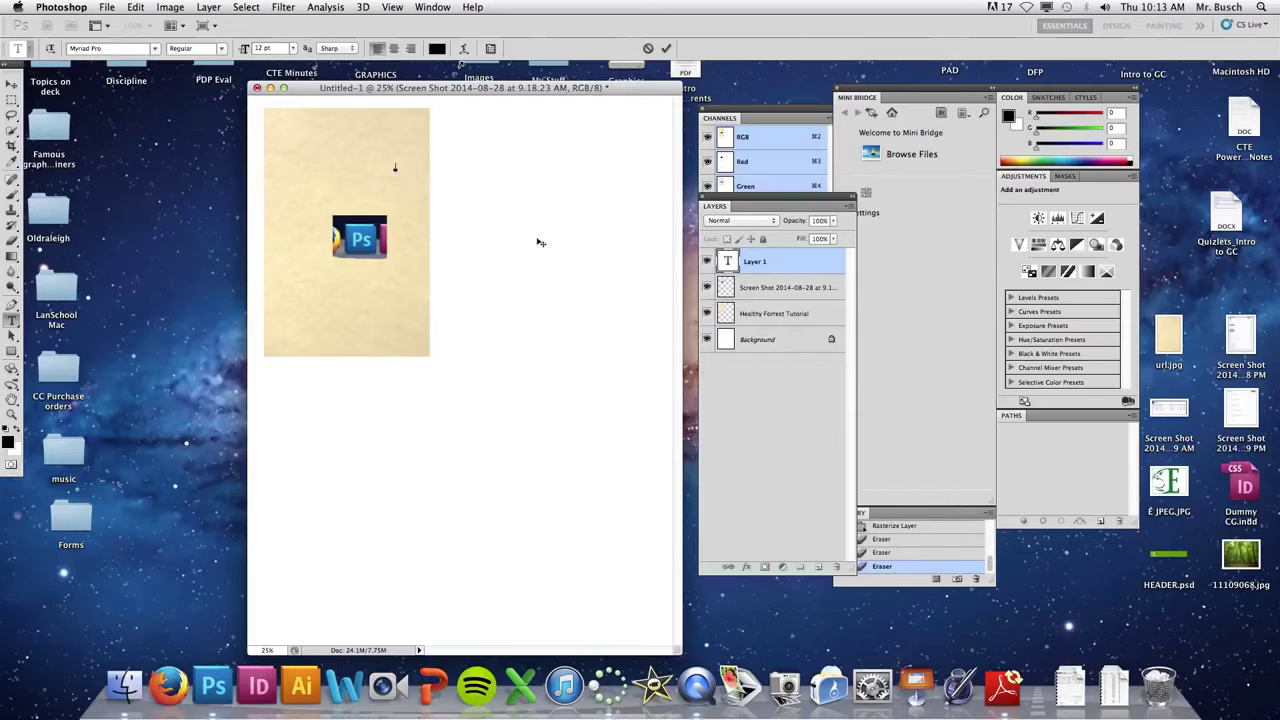
{"action": "type", "text": "Milton G"}
Select the whole "Milton Glasser" text and set its font size to 72 pt.
{"action": "key", "text": "shift+Left"}
{"action": "key", "text": "shift+Left"}
{"action": "key", "text": "shift+Left"}
{"action": "key", "text": "shift+Left"}
{"action": "left_click", "coordinate": [292, 48]}
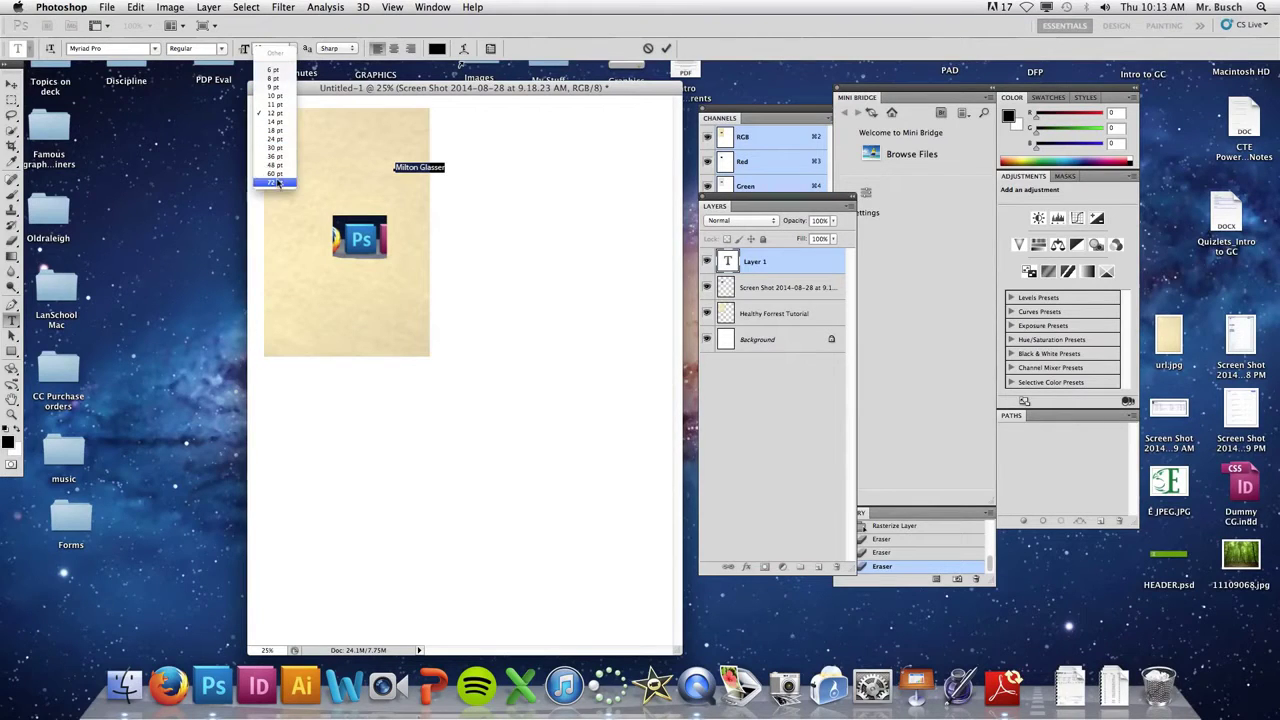
{"action": "key", "text": "Escape"}
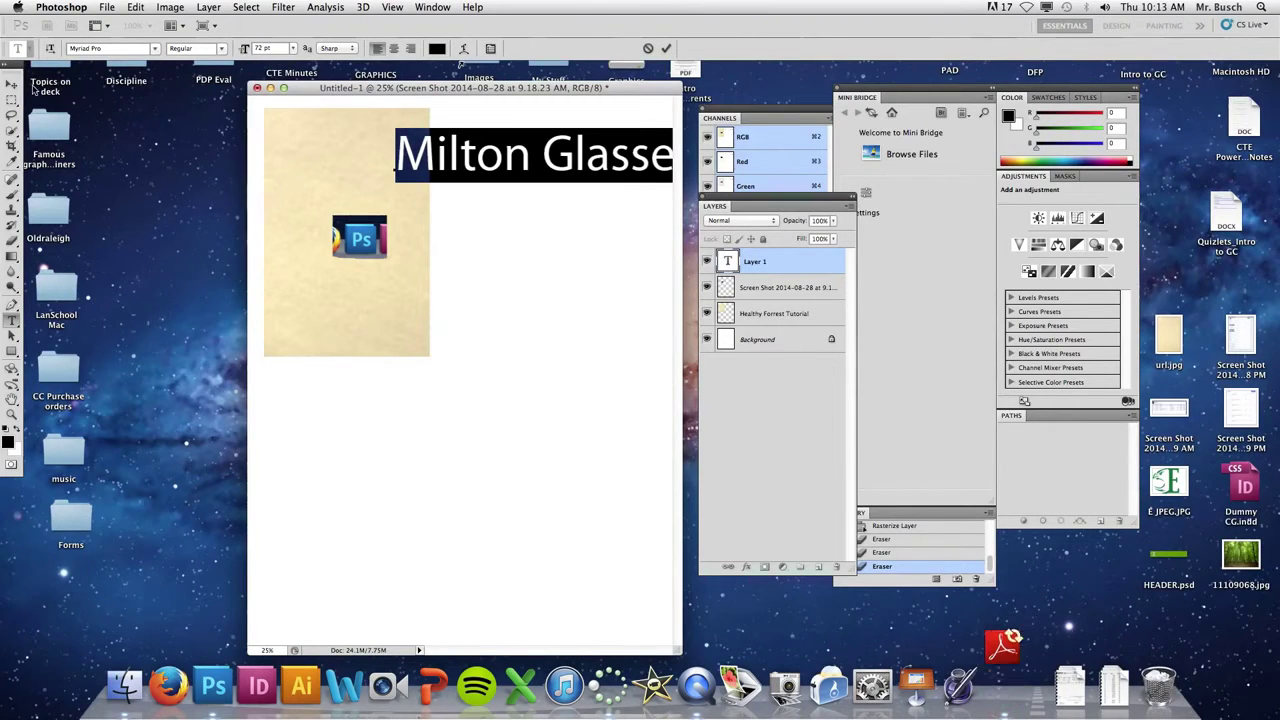
Move the "Milton Glasser" text back over the parchment's upper part so the whole title fits on the page.
{"action": "left_click", "coordinate": [14, 85]}
{"action": "left_click_drag", "start_coordinate": [529, 168], "coordinate": [412, 155]}
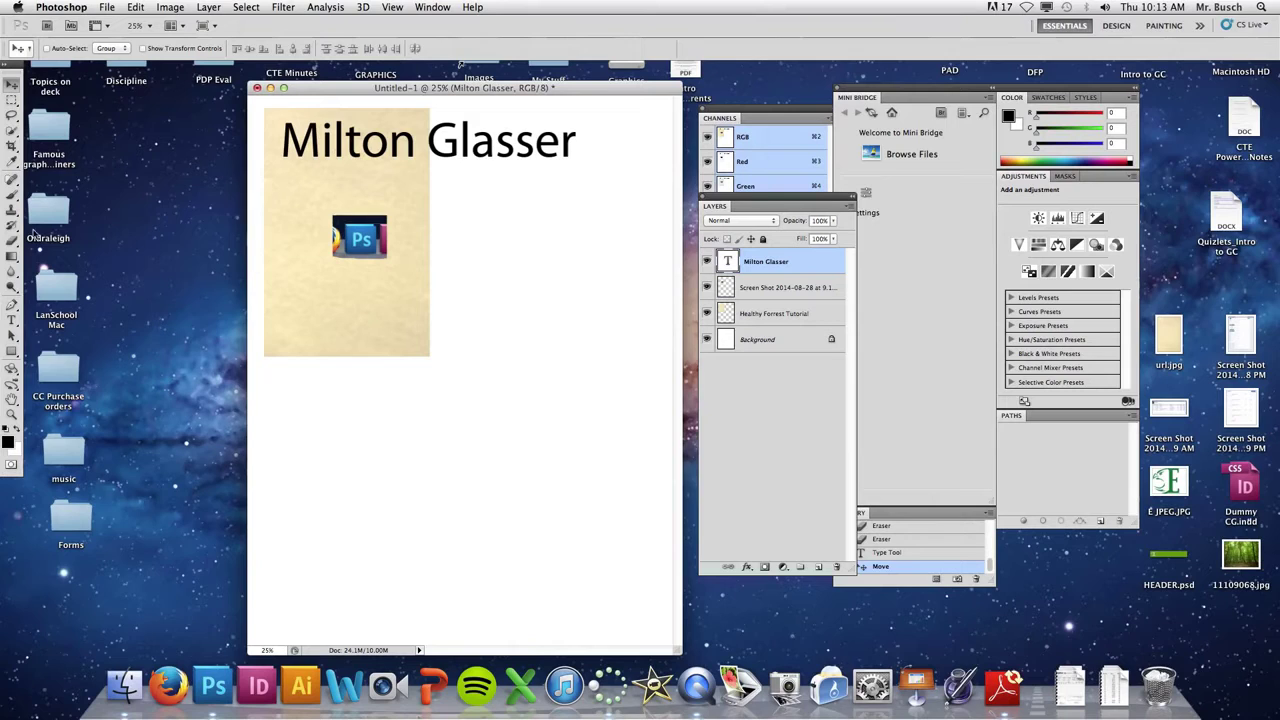
Set the font of the whole "Milton Glasser" text to Noteworthy Light and move the text slightly down.
{"action": "left_click", "coordinate": [12, 320]}
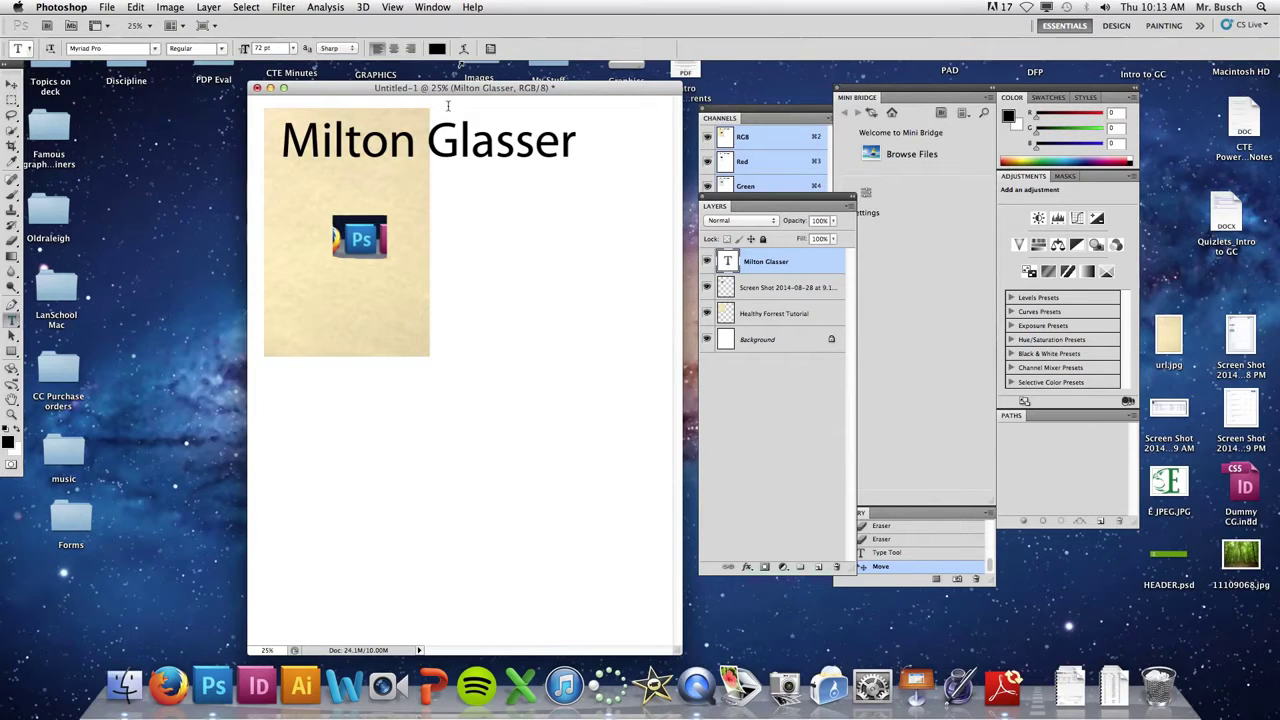
{"action": "left_click_drag", "start_coordinate": [578, 152], "coordinate": [279, 155]}
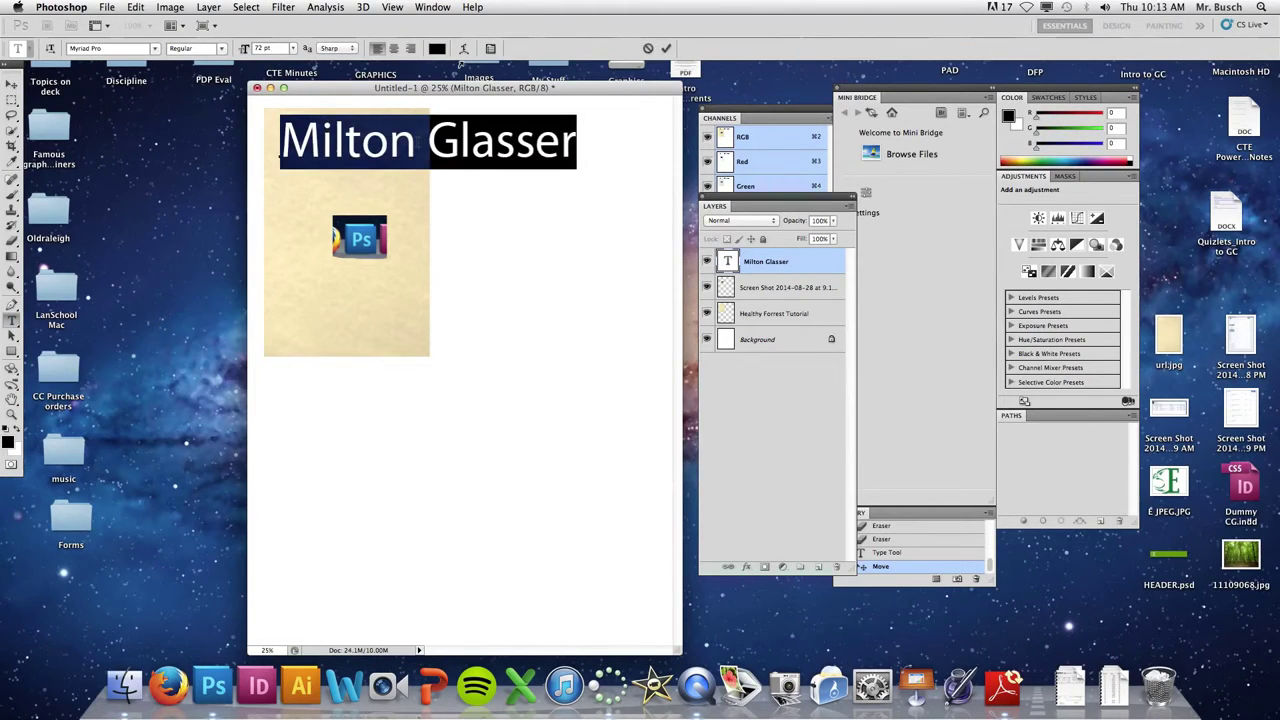
{"action": "left_click", "coordinate": [155, 50]}
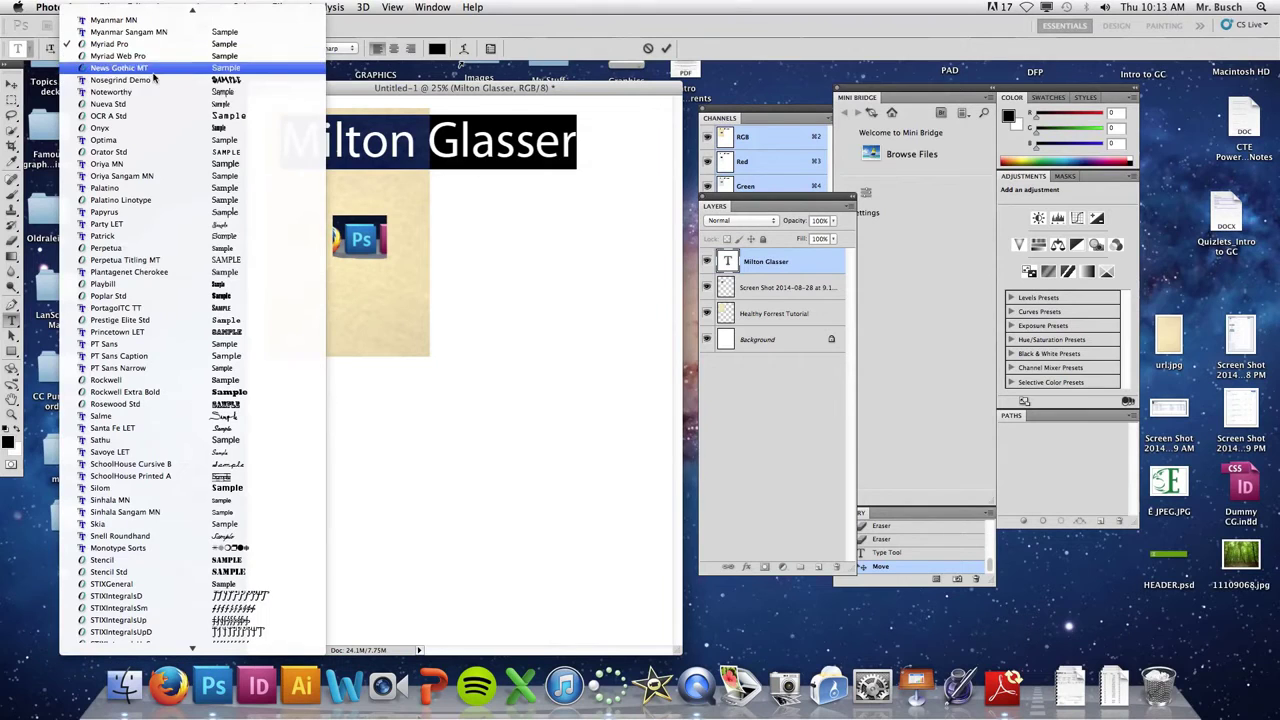
{"action": "left_click", "coordinate": [150, 88]}
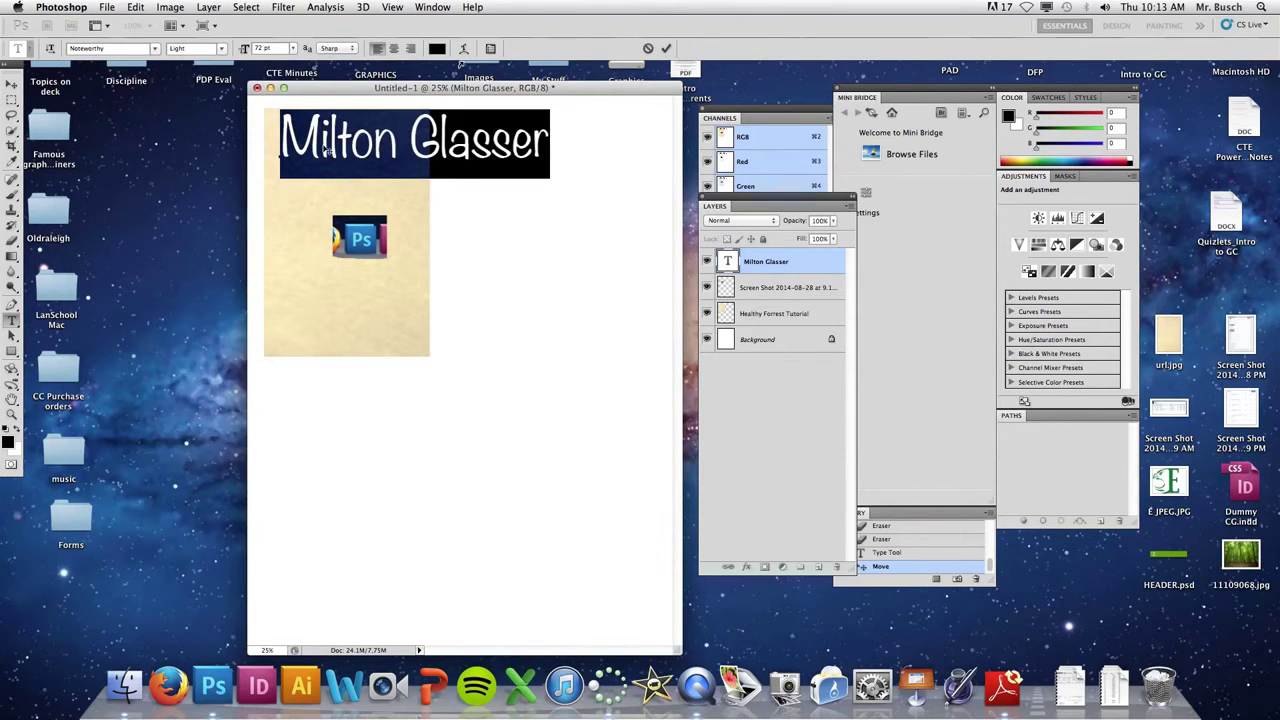
{"action": "left_click", "coordinate": [12, 83]}
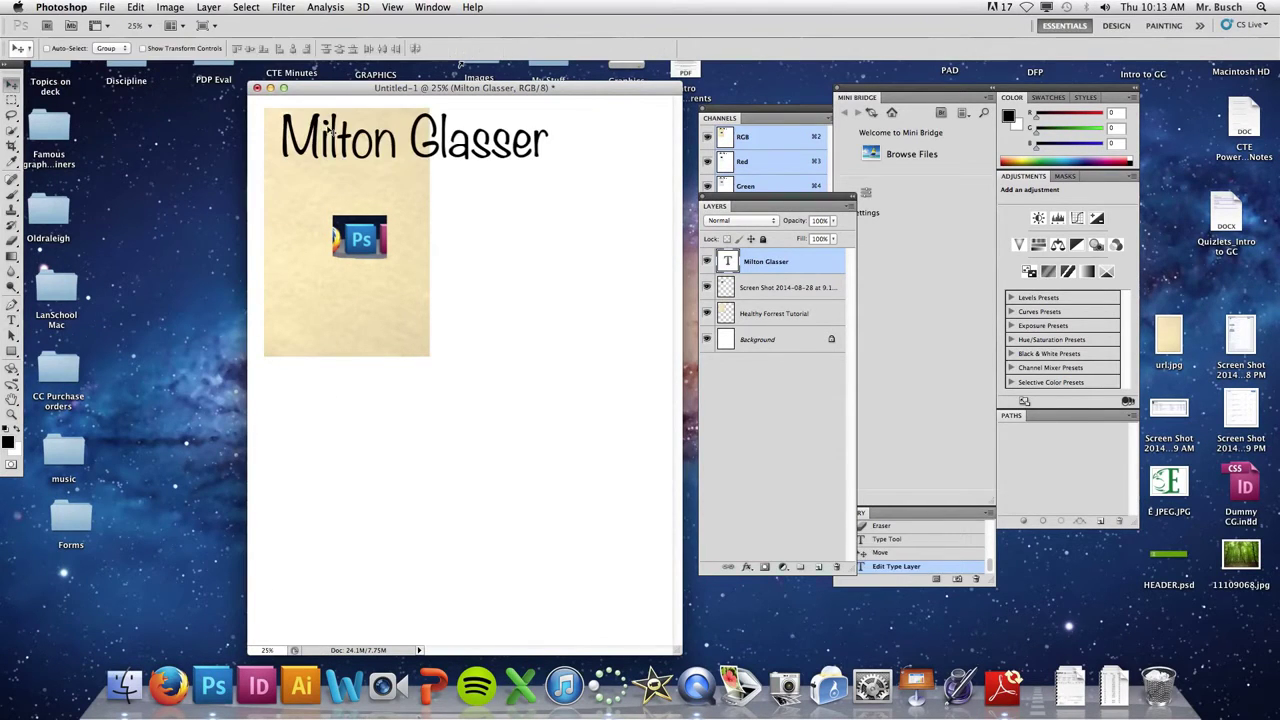
{"action": "left_click_drag", "start_coordinate": [329, 130], "coordinate": [329, 145]}
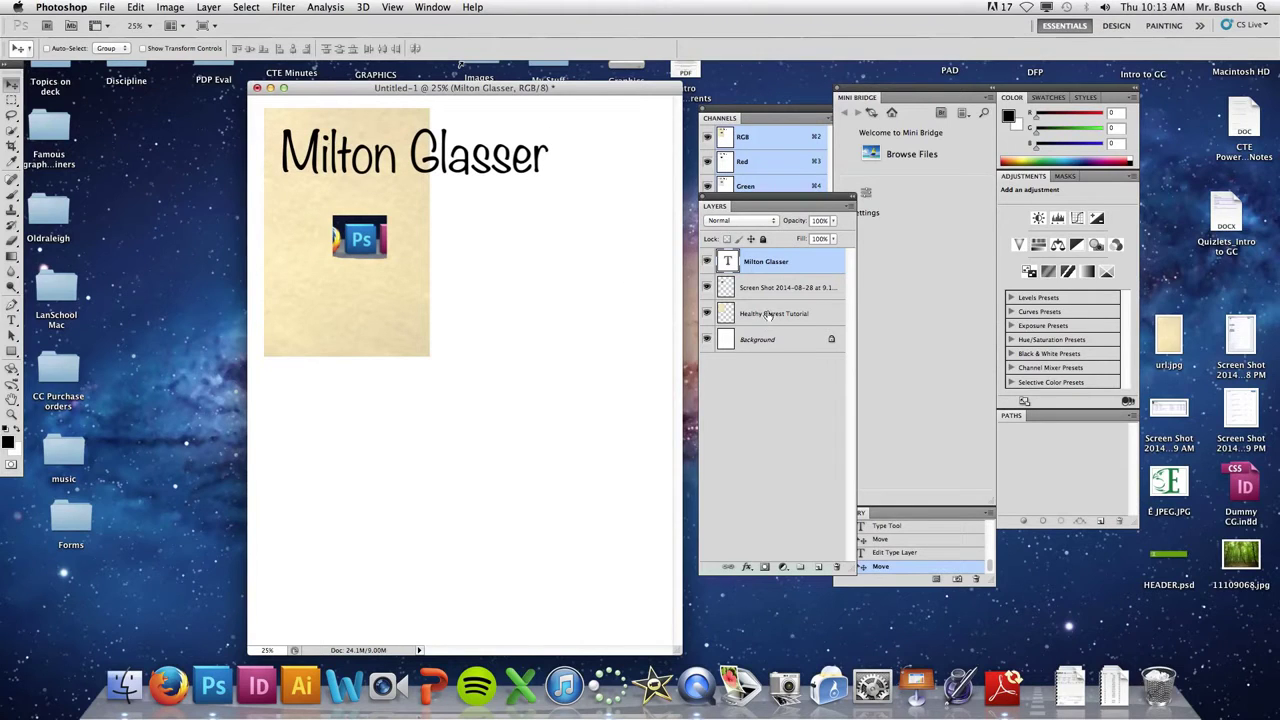
Add a drop shadow with the default settings to the "Milton Glasser" layer and move the text down to just above the screenshot image.
{"action": "left_click", "coordinate": [750, 575]}
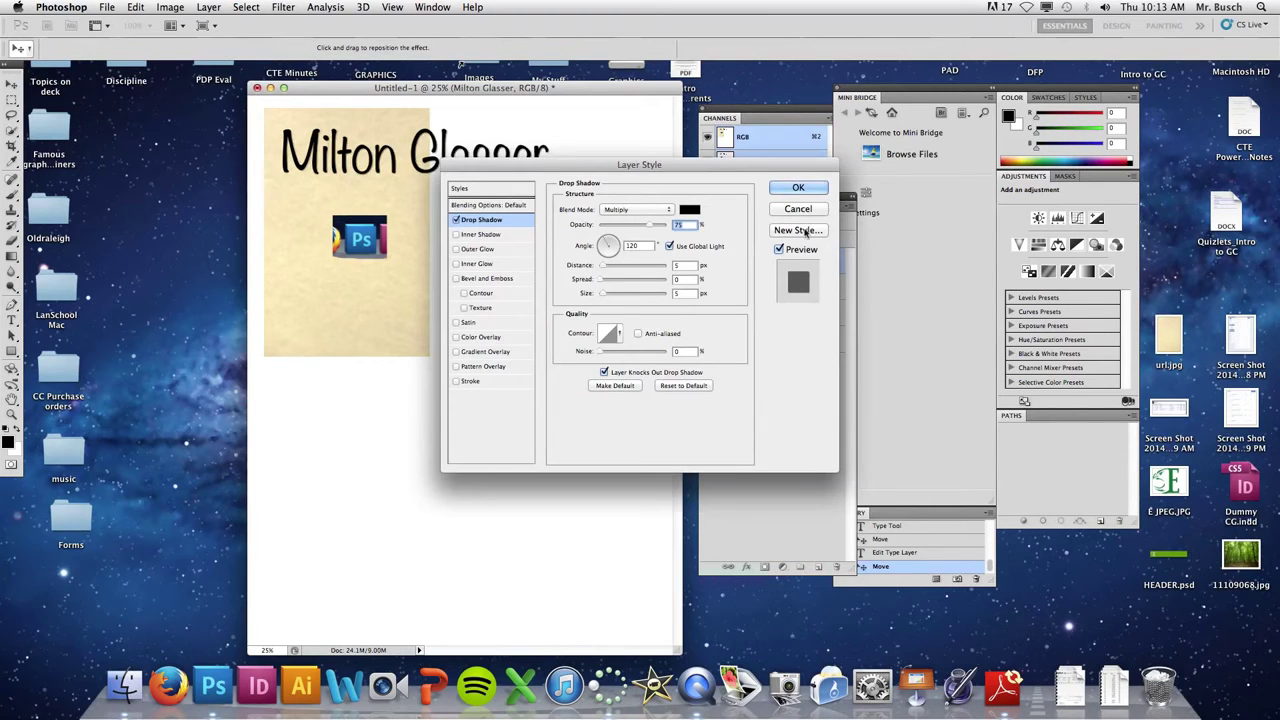
{"action": "left_click", "coordinate": [797, 188]}
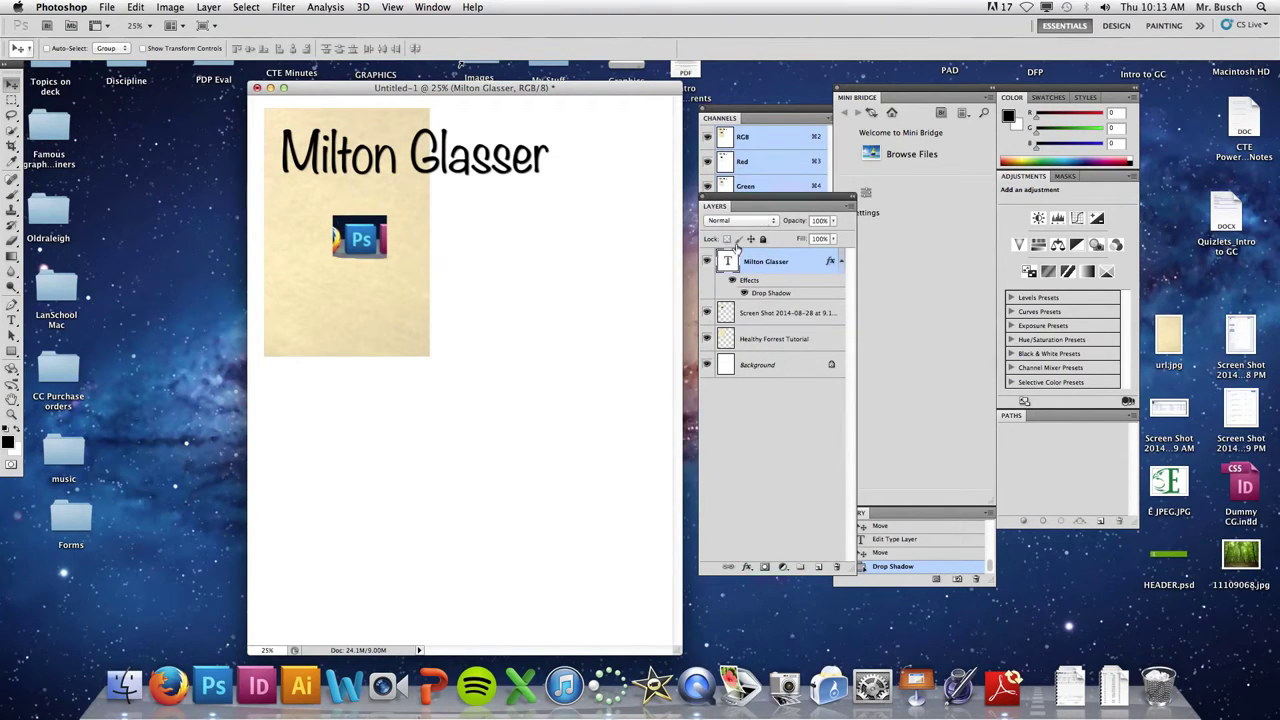
{"action": "left_click_drag", "start_coordinate": [507, 152], "coordinate": [503, 175]}
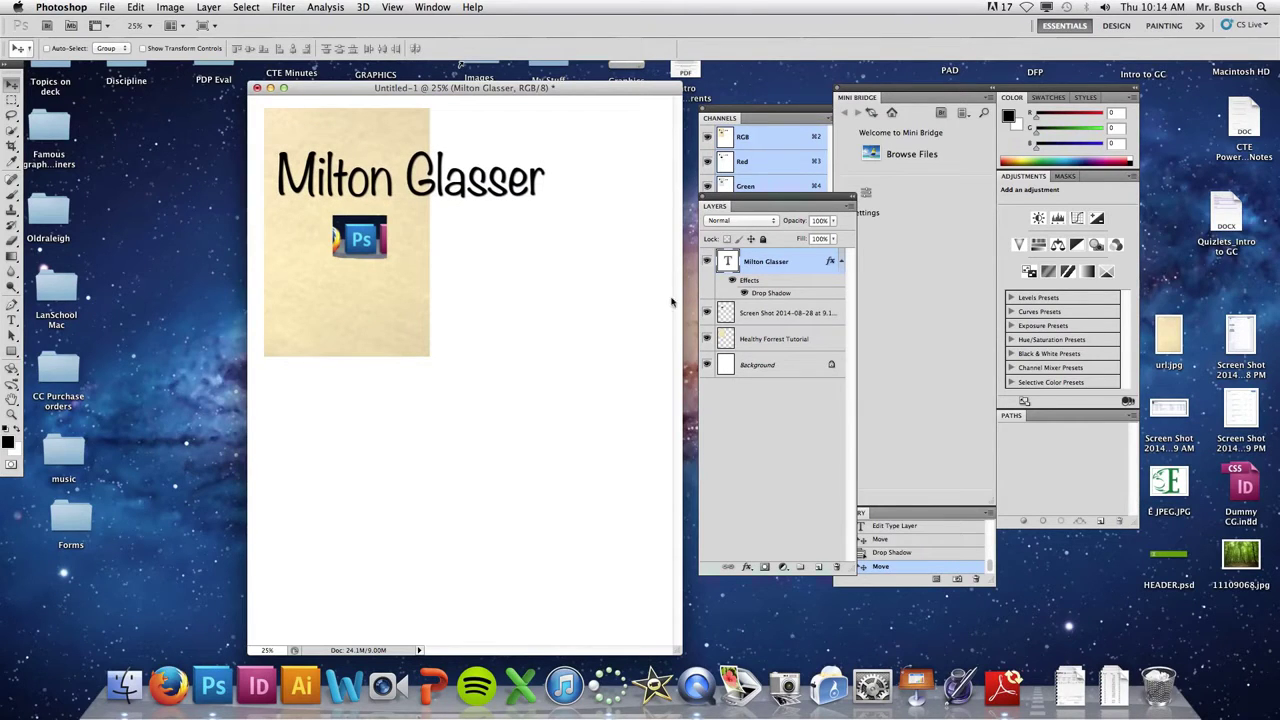
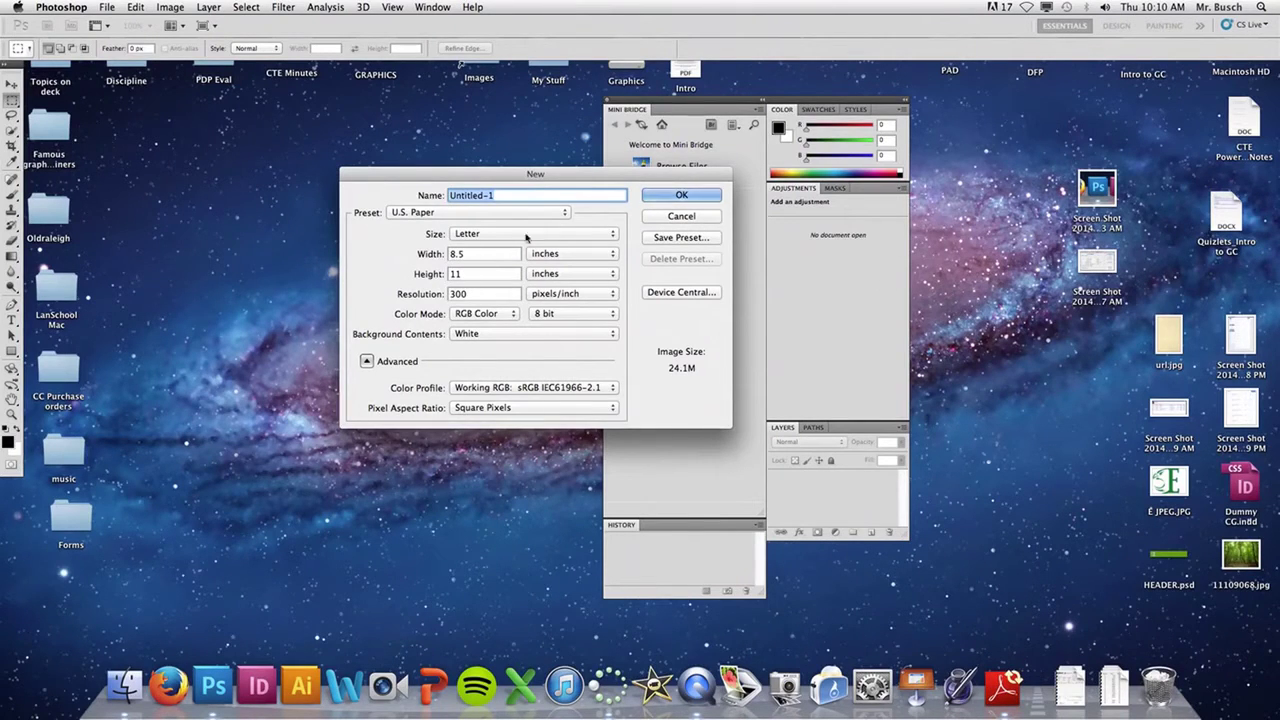
Create a U.S. Paper Letter document at 300 pixels/inch in RGB with a white background, and arrange its window and the panels side by side.
{"action": "left_click", "coordinate": [681, 195]}
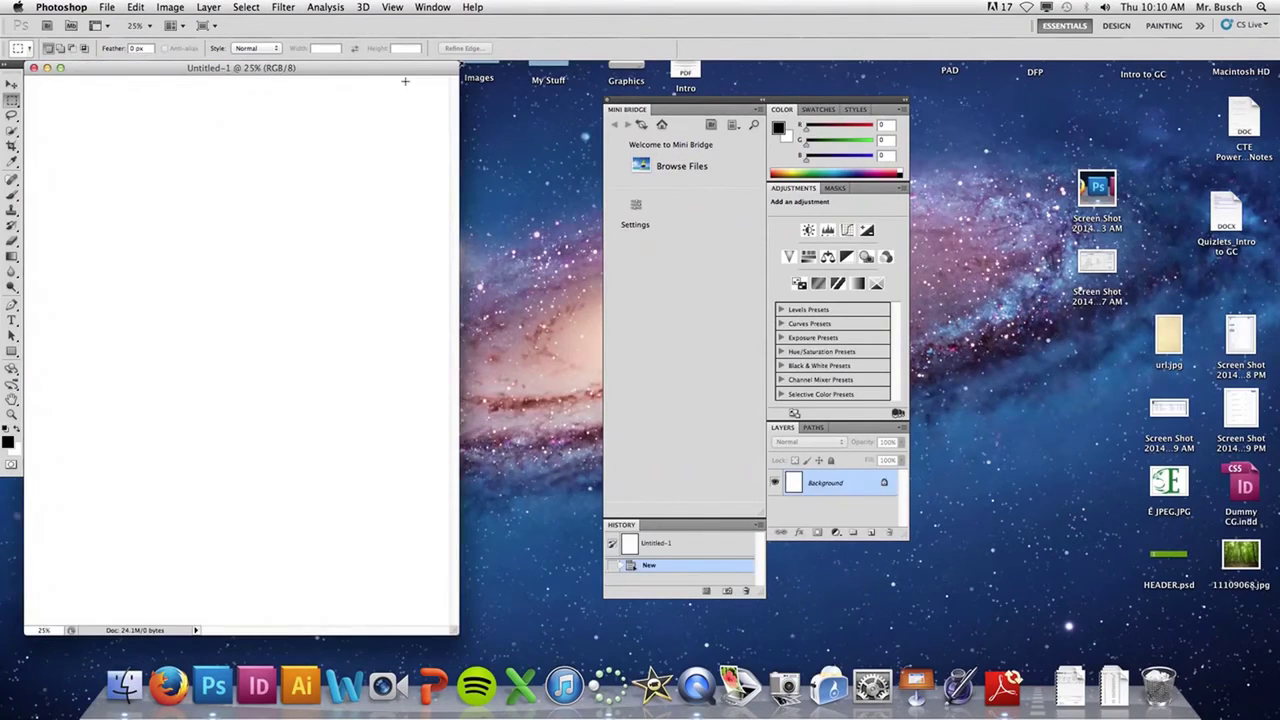
{"action": "left_click_drag", "start_coordinate": [405, 72], "coordinate": [594, 106]}
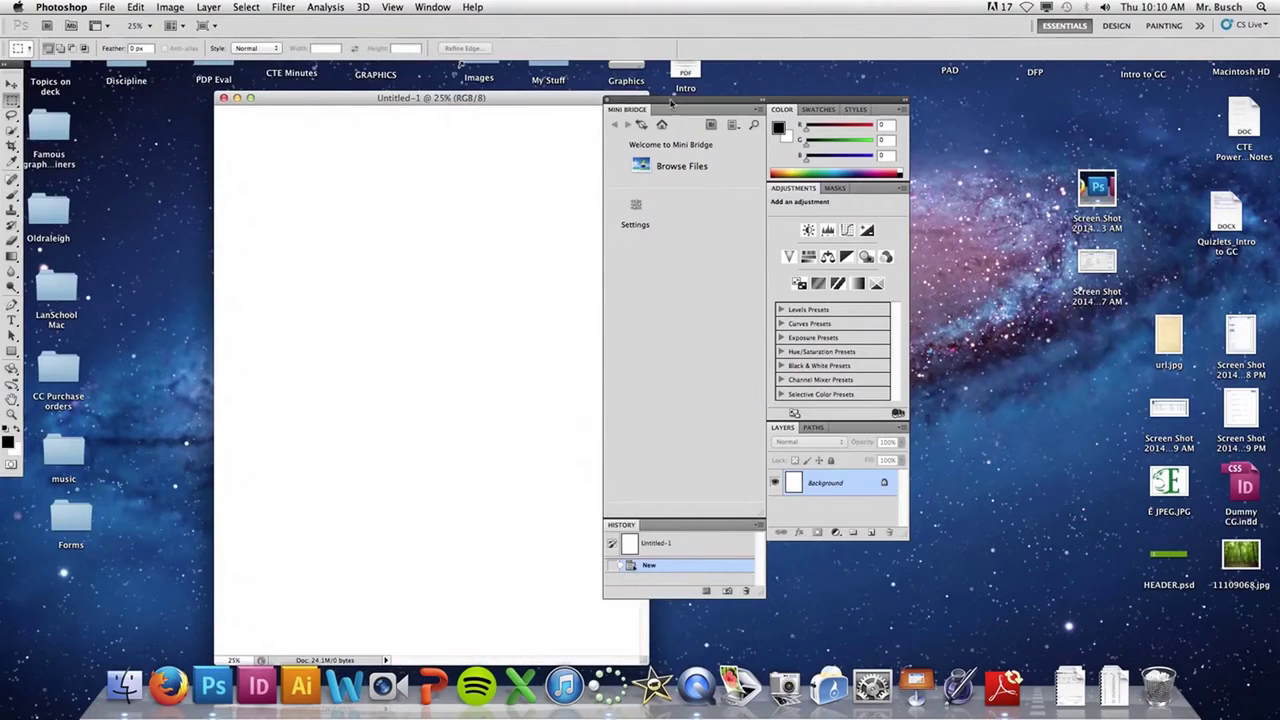
{"action": "left_click_drag", "start_coordinate": [671, 103], "coordinate": [901, 91]}
{"action": "left_click_drag", "start_coordinate": [660, 114], "coordinate": [760, 114]}
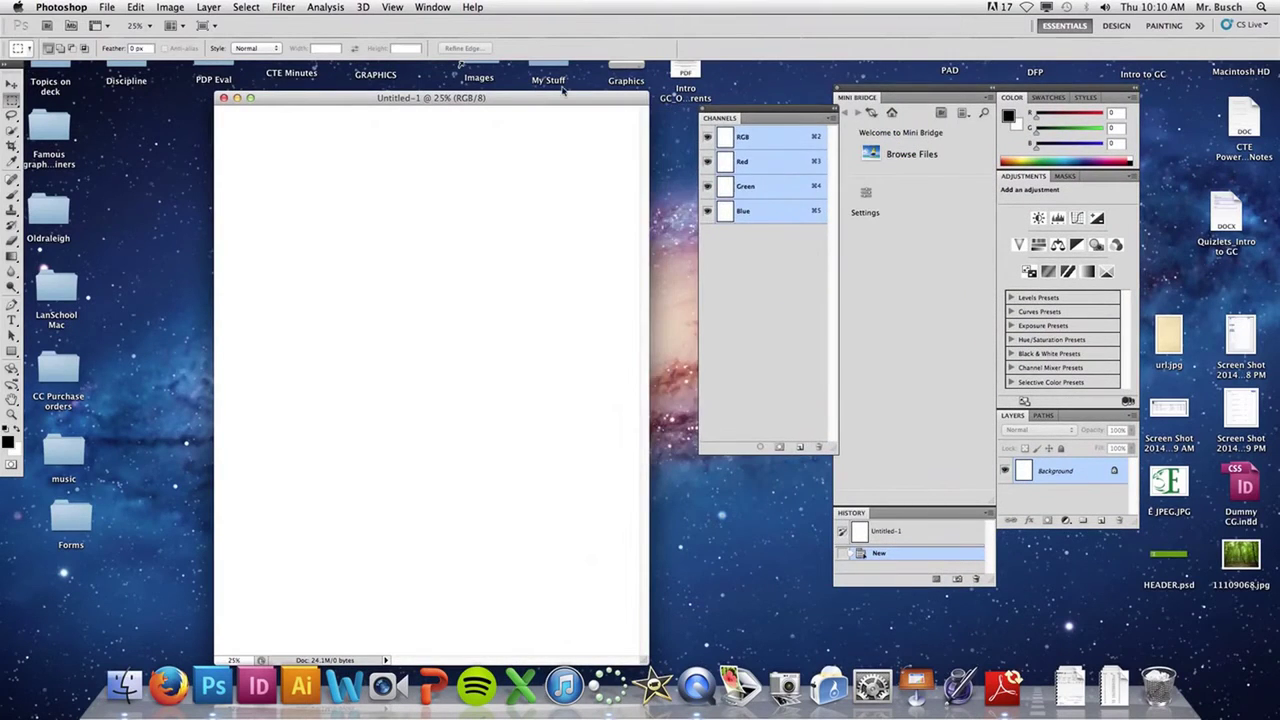
{"action": "left_click_drag", "start_coordinate": [563, 90], "coordinate": [590, 91]}
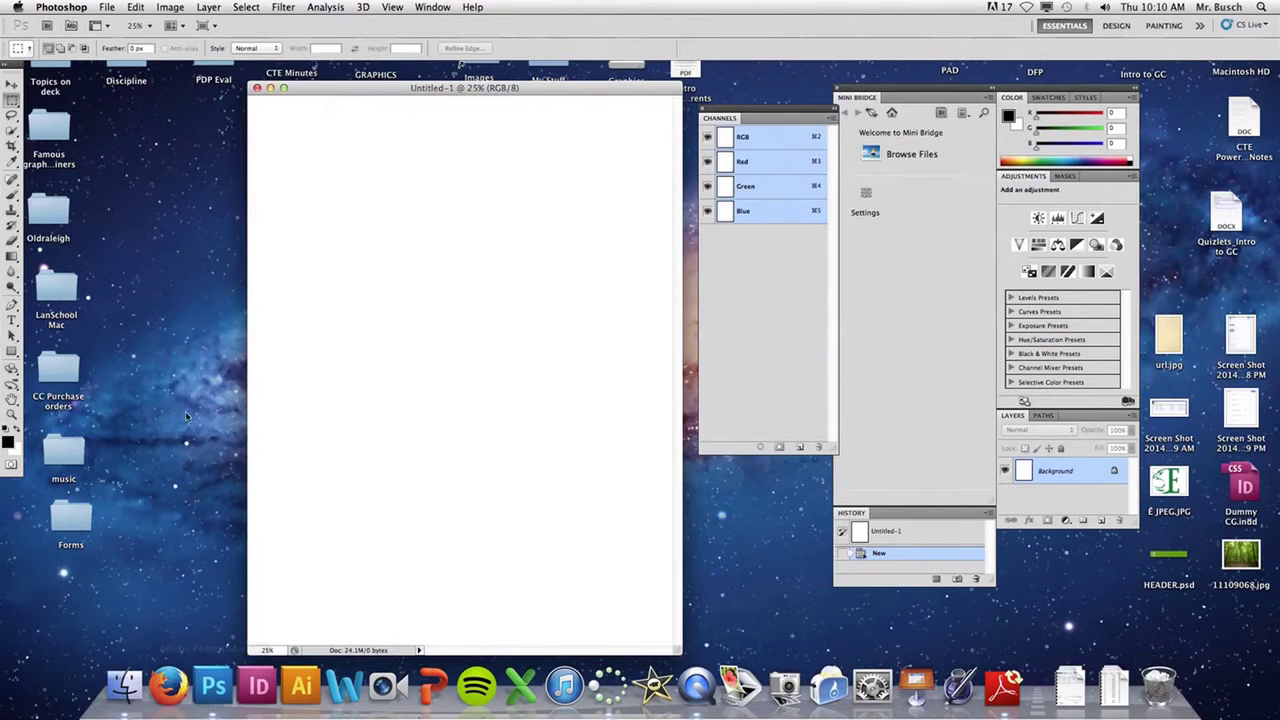
Place Healthy Forrest Tutorial.psd from the Desktop on the page and detach the Layers panel next to the document.
{"action": "left_click", "coordinate": [112, 7]}
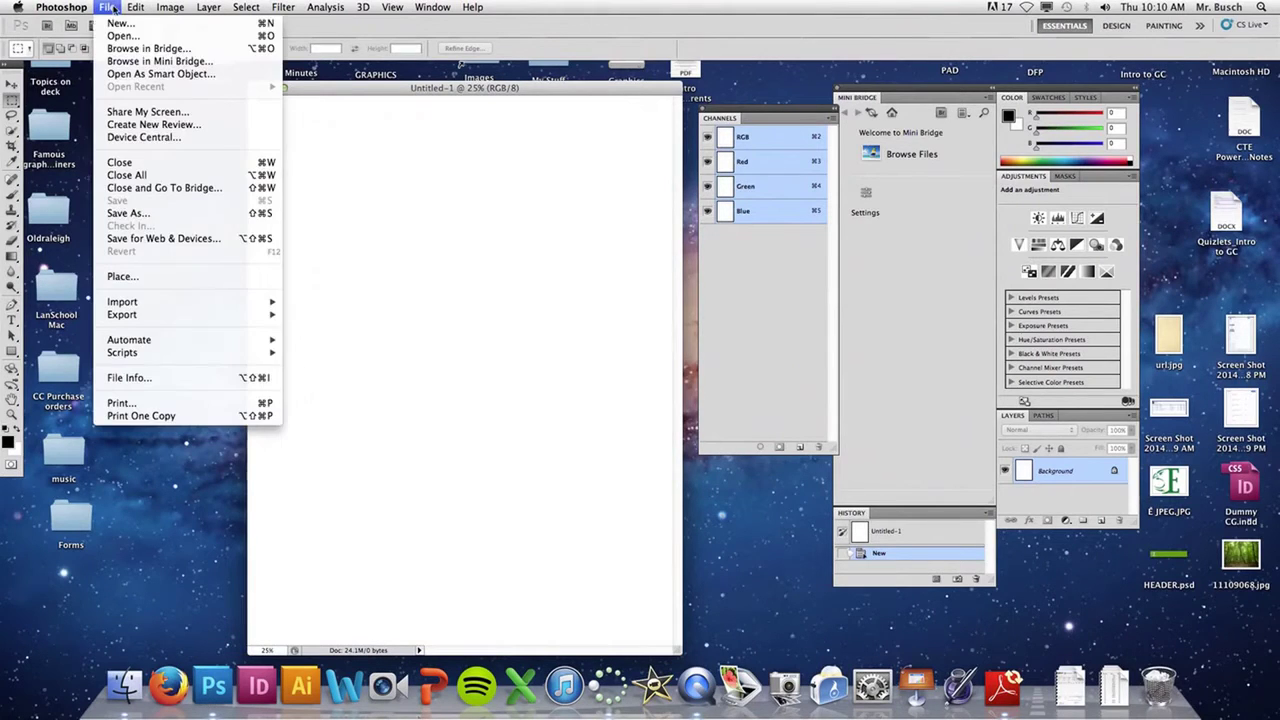
{"action": "left_click", "coordinate": [158, 277]}
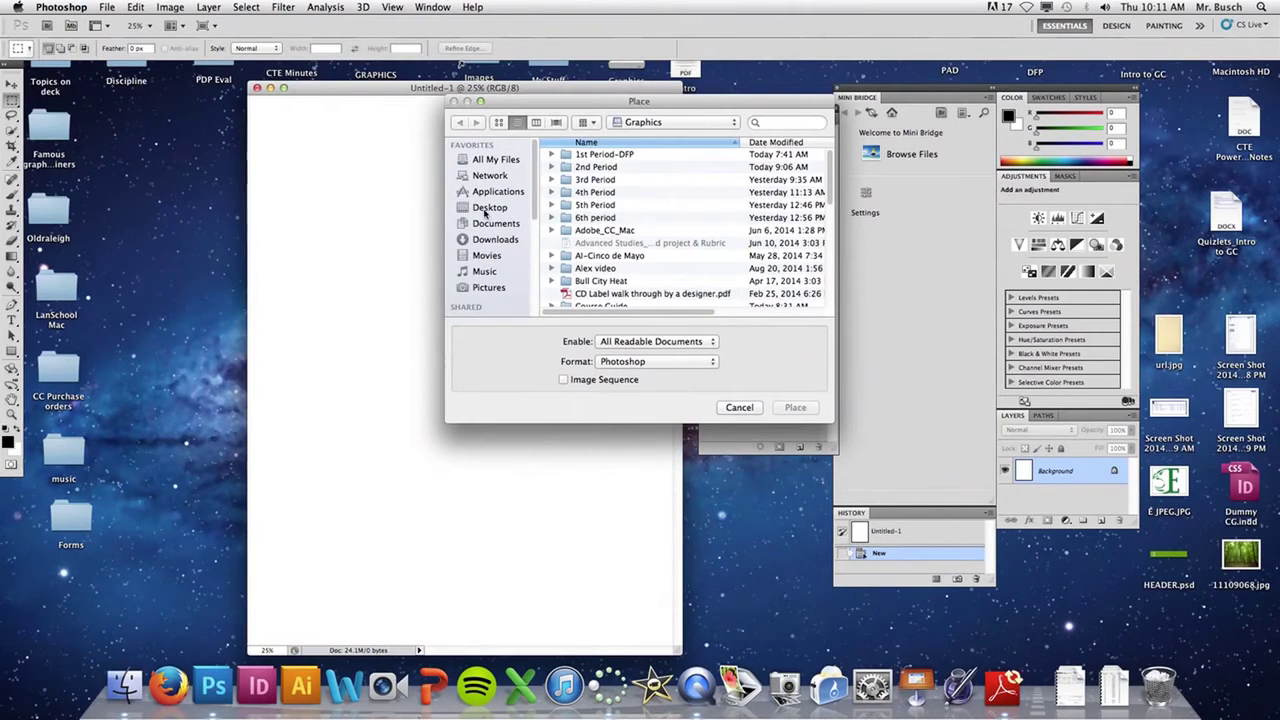
{"action": "left_click", "coordinate": [488, 208]}
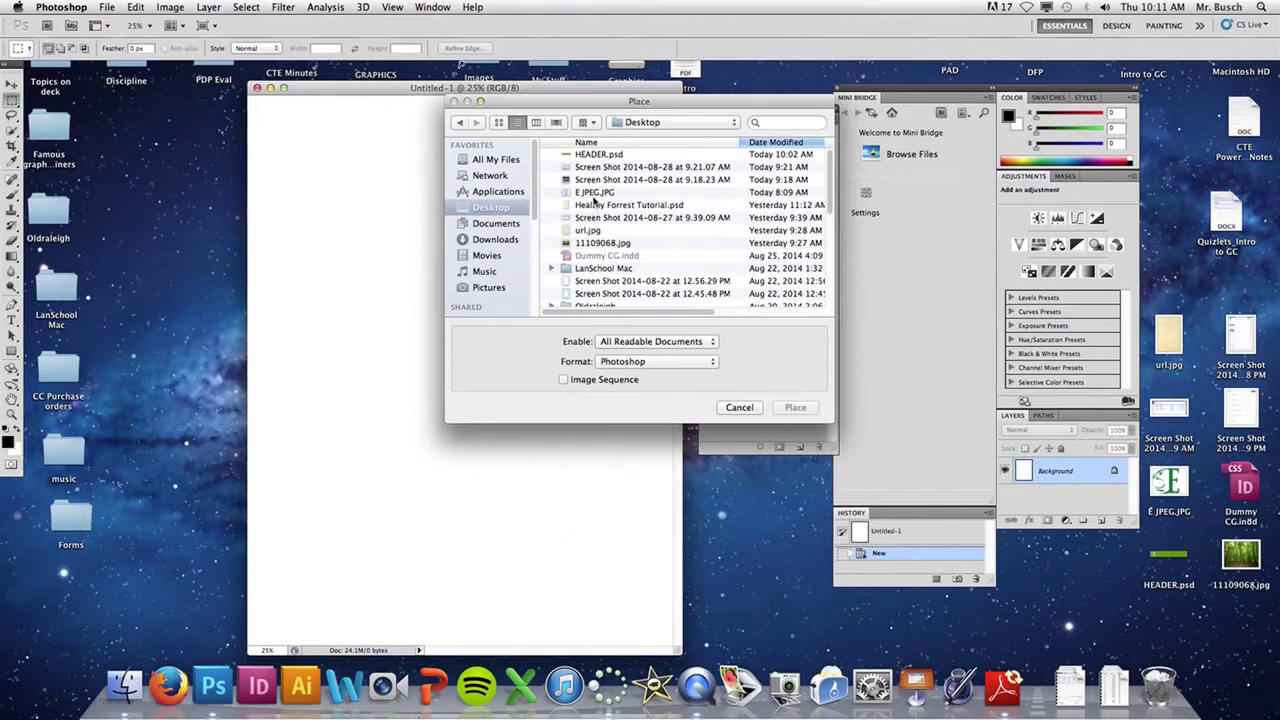
{"action": "left_click", "coordinate": [592, 207]}
{"action": "left_click", "coordinate": [793, 407]}
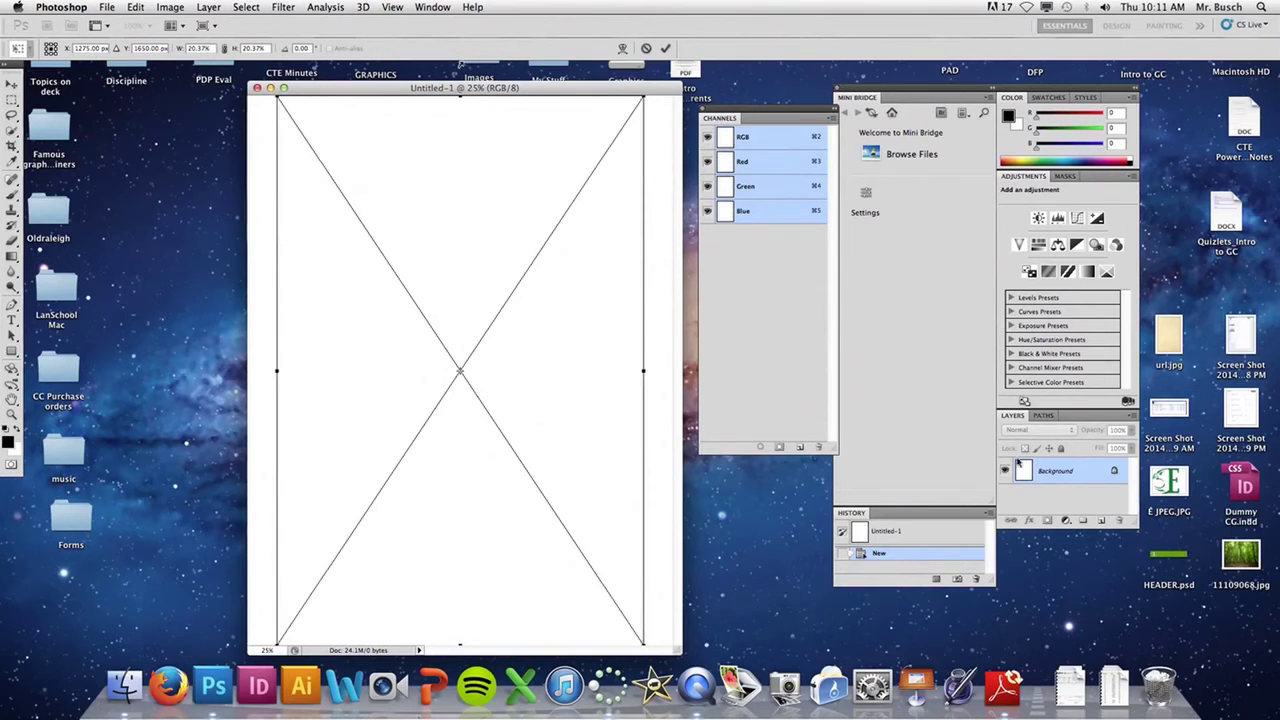
{"action": "left_click_drag", "start_coordinate": [1013, 415], "coordinate": [717, 243]}
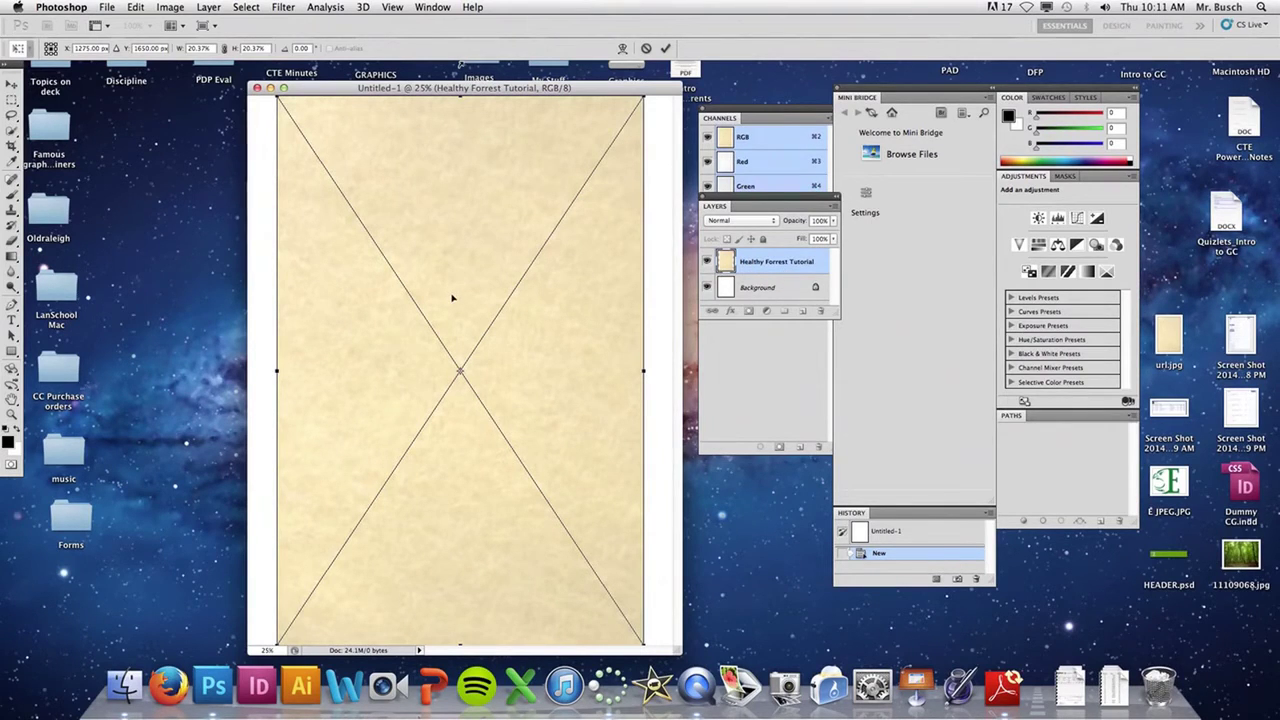
{"action": "key", "text": "Return"}
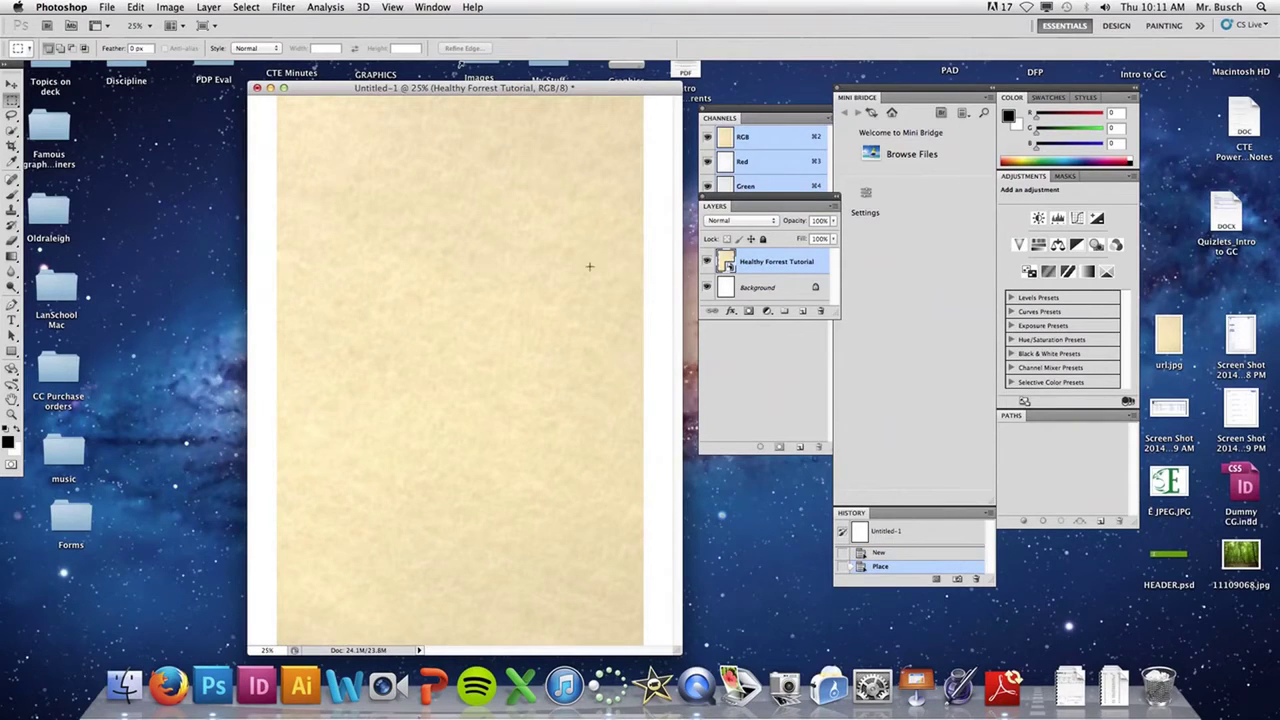
Choose the Brush tool and rasterize the placed Healthy Forrest Tutorial layer.
{"action": "left_click", "coordinate": [12, 196]}
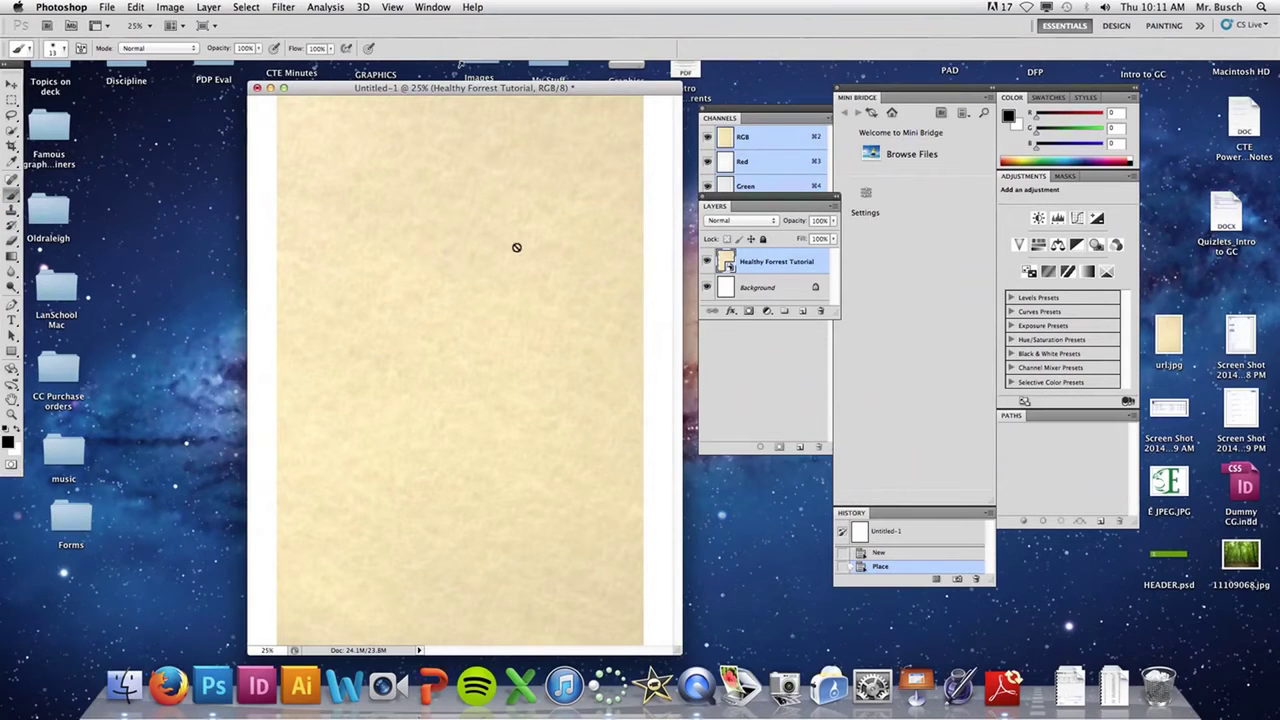
{"action": "right_click", "coordinate": [760, 264]}
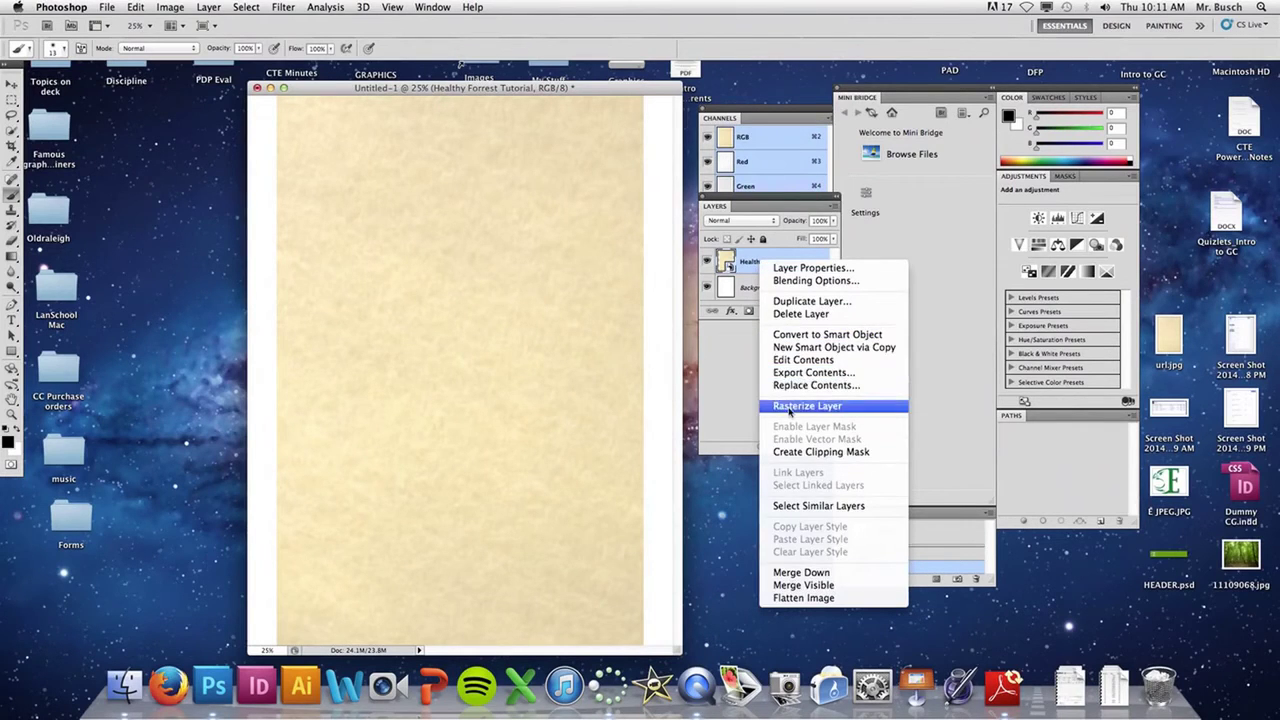
{"action": "left_click", "coordinate": [789, 407]}
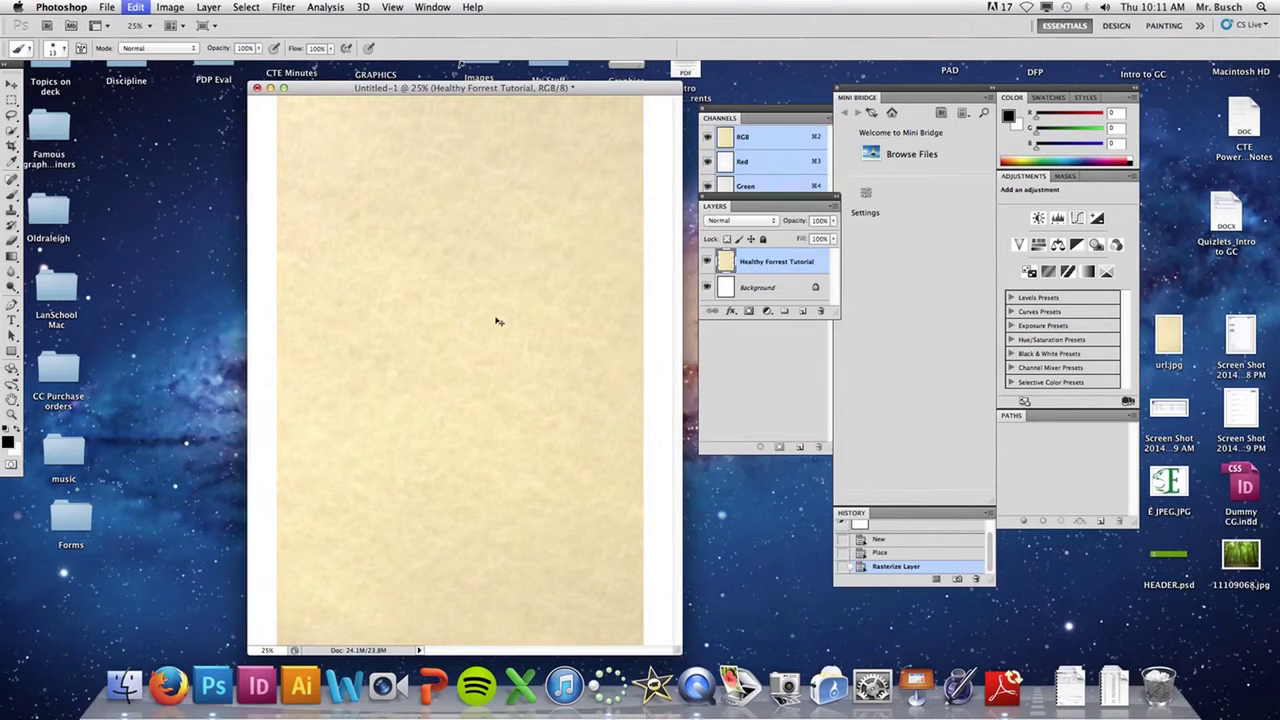
Scale the parchment layer proportionally to about 45% with Free Transform and move it into the page's upper-left corner.
{"action": "key", "text": "super+t"}
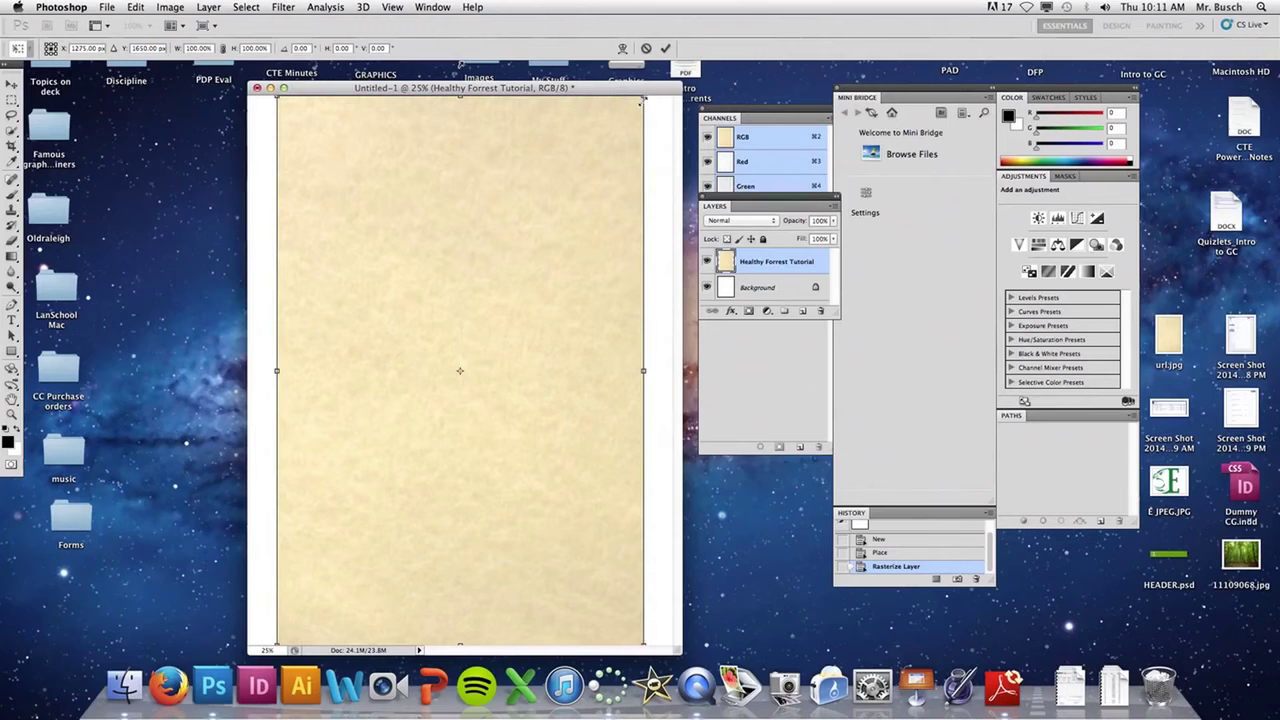
{"action": "left_click_drag", "start_coordinate": [643, 97], "coordinate": [482, 246]}
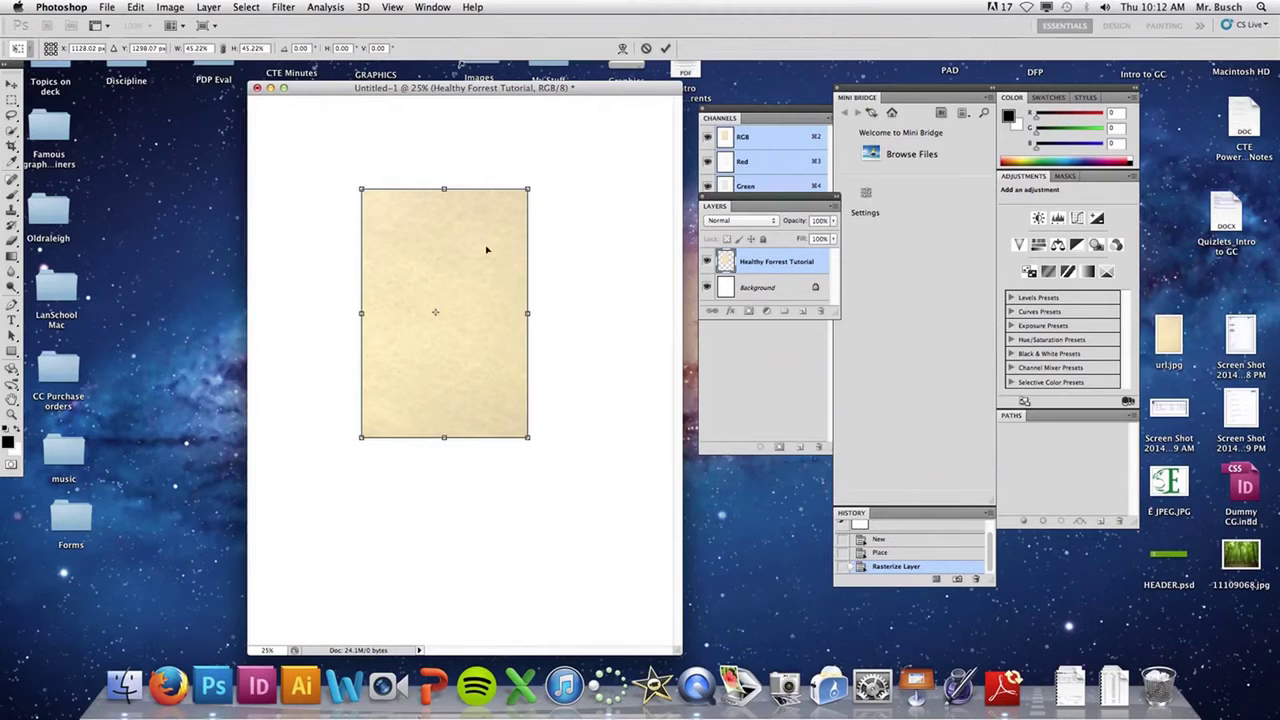
{"action": "mouse_move", "coordinate": [486, 251]}
{"action": "left_mouse_down"}
{"action": "mouse_move", "coordinate": [486, 194]}
{"action": "mouse_move", "coordinate": [490, 231]}
{"action": "left_mouse_up"}
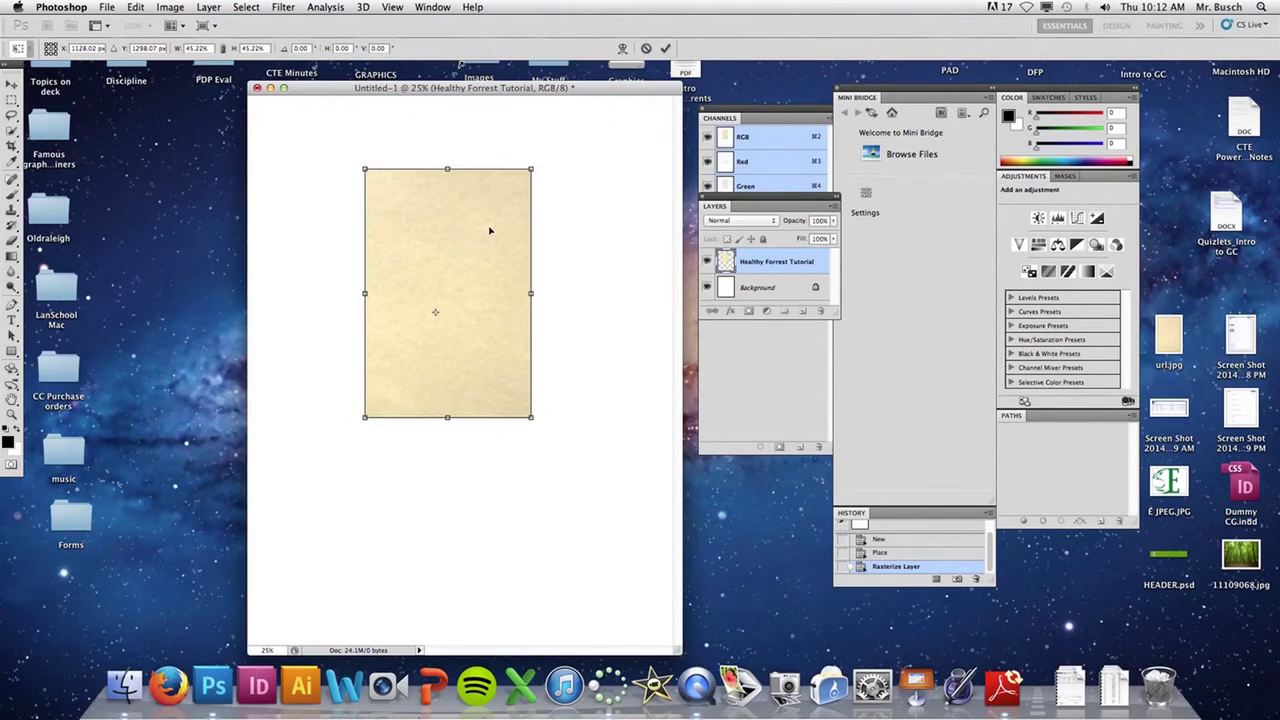
{"action": "key", "text": "Return"}
{"action": "key", "text": "b"}
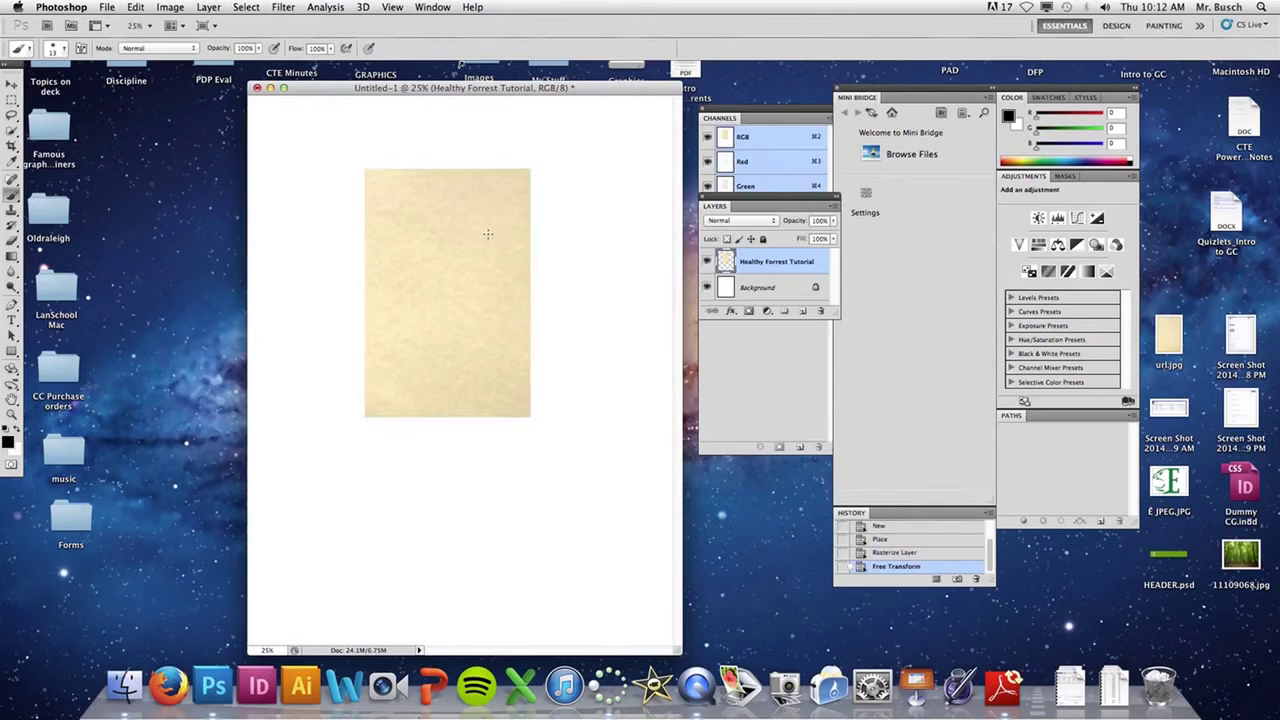
{"action": "left_click", "coordinate": [11, 83]}
{"action": "left_click_drag", "start_coordinate": [464, 239], "coordinate": [360, 177]}
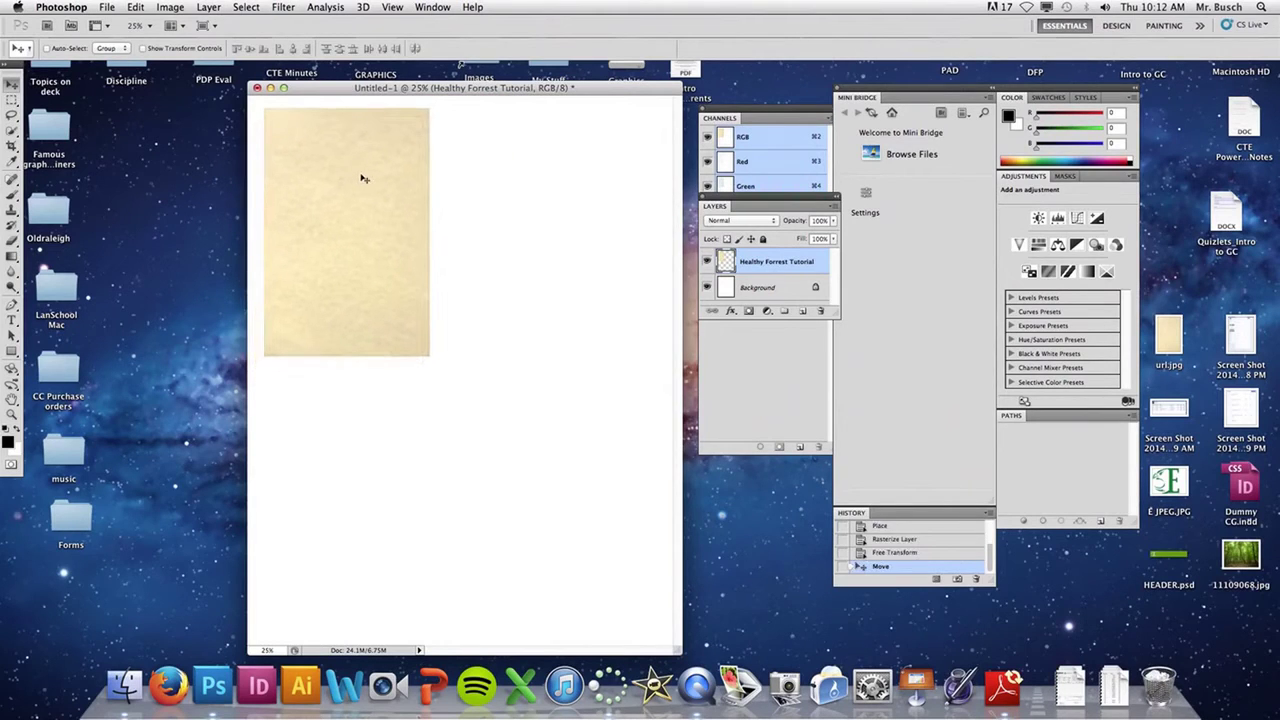
Place Screen Shot 2014-08-28 at 9.18.23 AM from the Desktop near the middle of the parchment and enlarge the Layers panel to show all layers.
{"action": "left_click", "coordinate": [108, 7]}
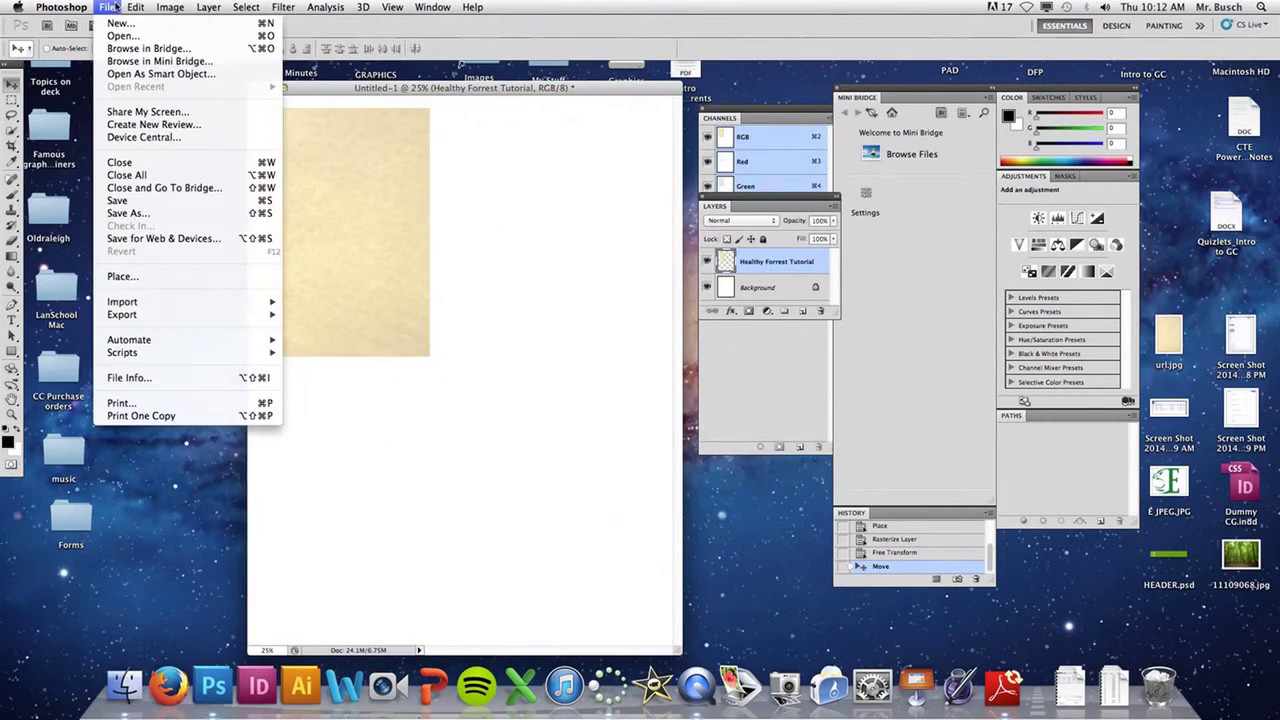
{"action": "left_click", "coordinate": [158, 280]}
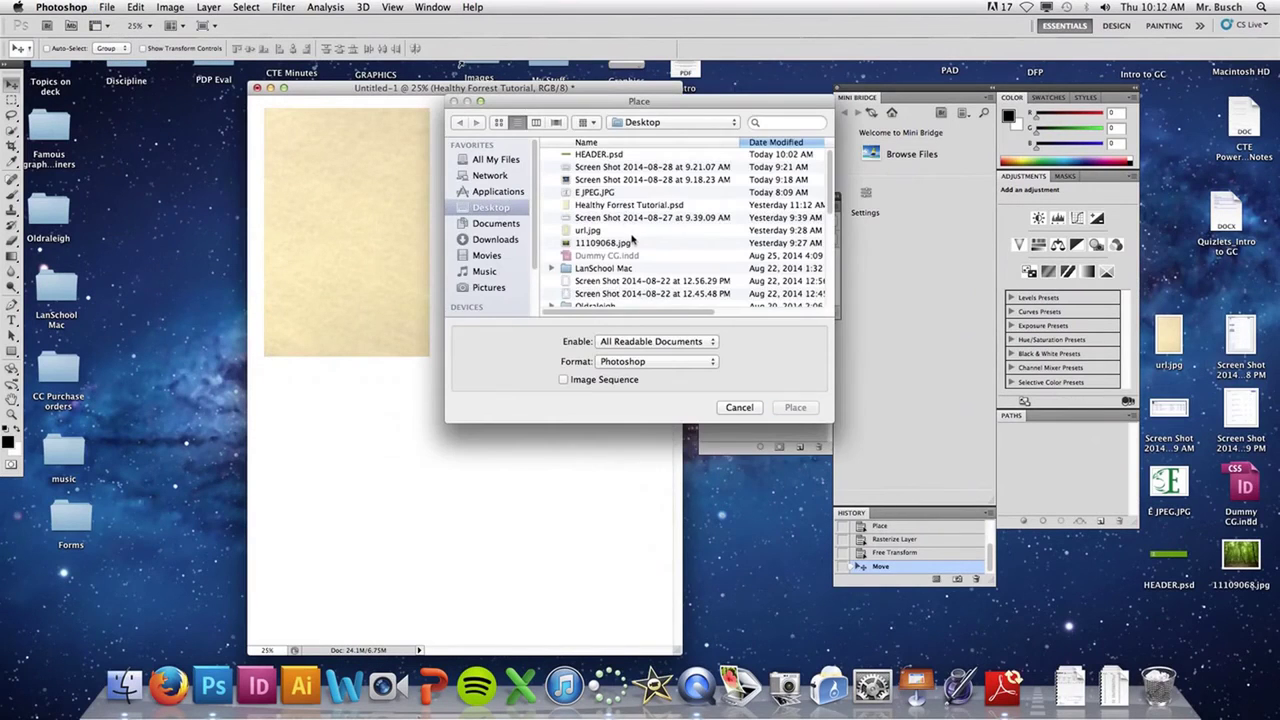
{"action": "left_click", "coordinate": [596, 181]}
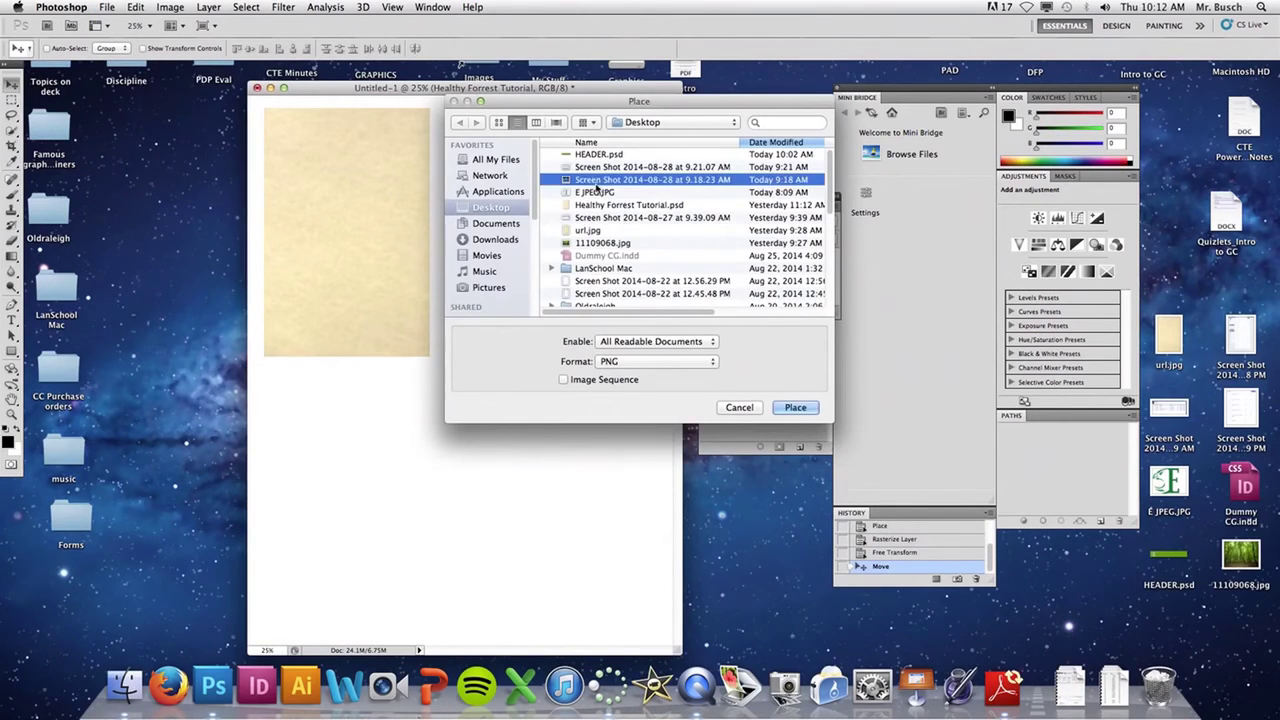
{"action": "left_click", "coordinate": [795, 407]}
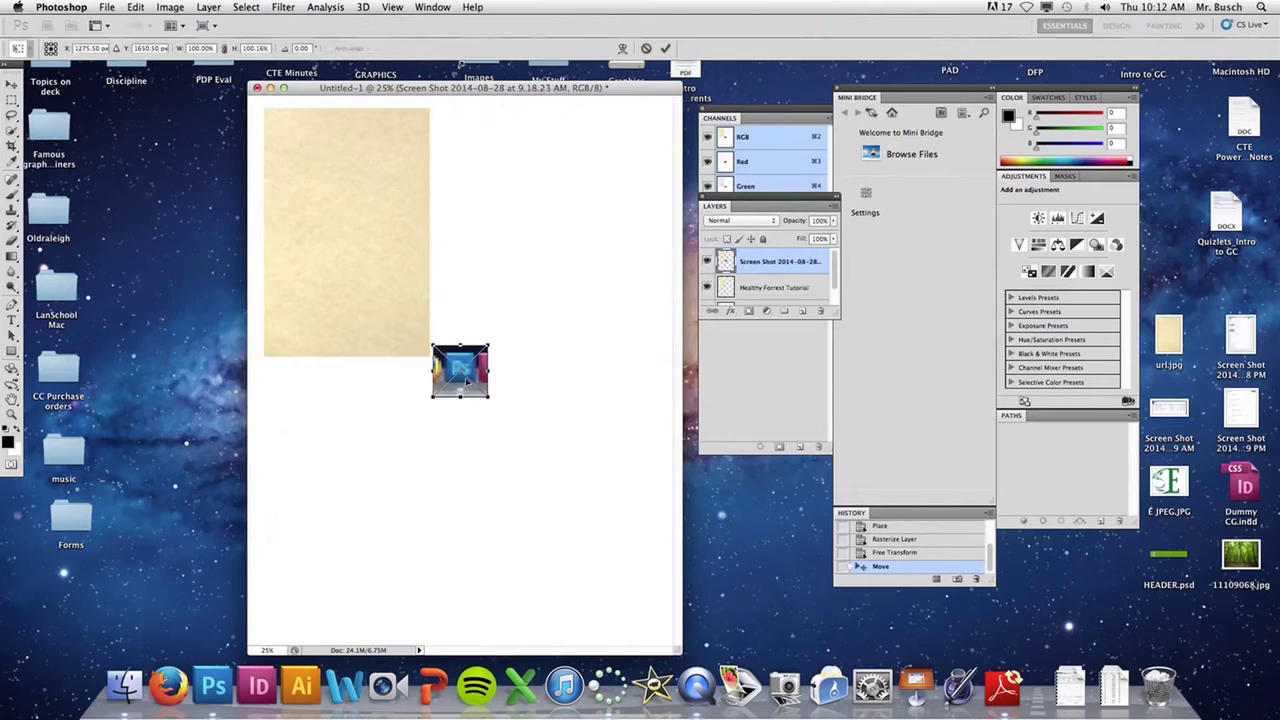
{"action": "left_click_drag", "start_coordinate": [466, 382], "coordinate": [366, 258]}
{"action": "key", "text": "Return"}
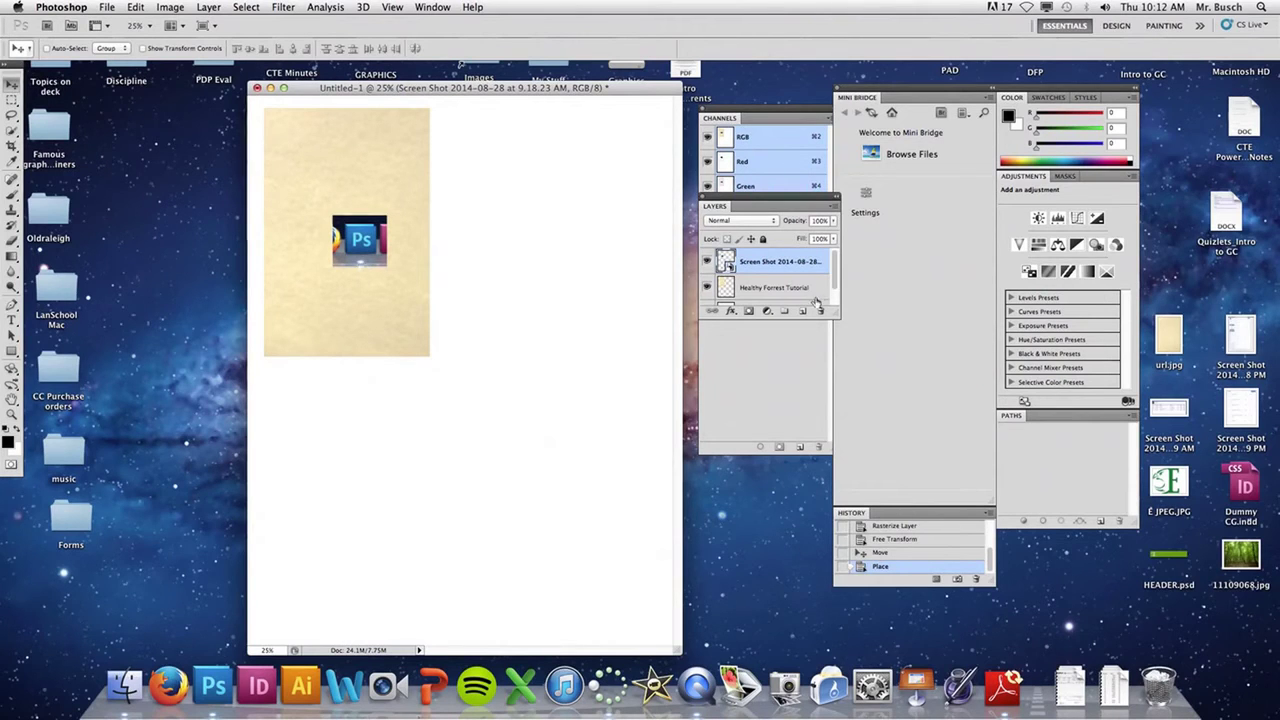
{"action": "left_click_drag", "start_coordinate": [838, 316], "coordinate": [842, 441]}
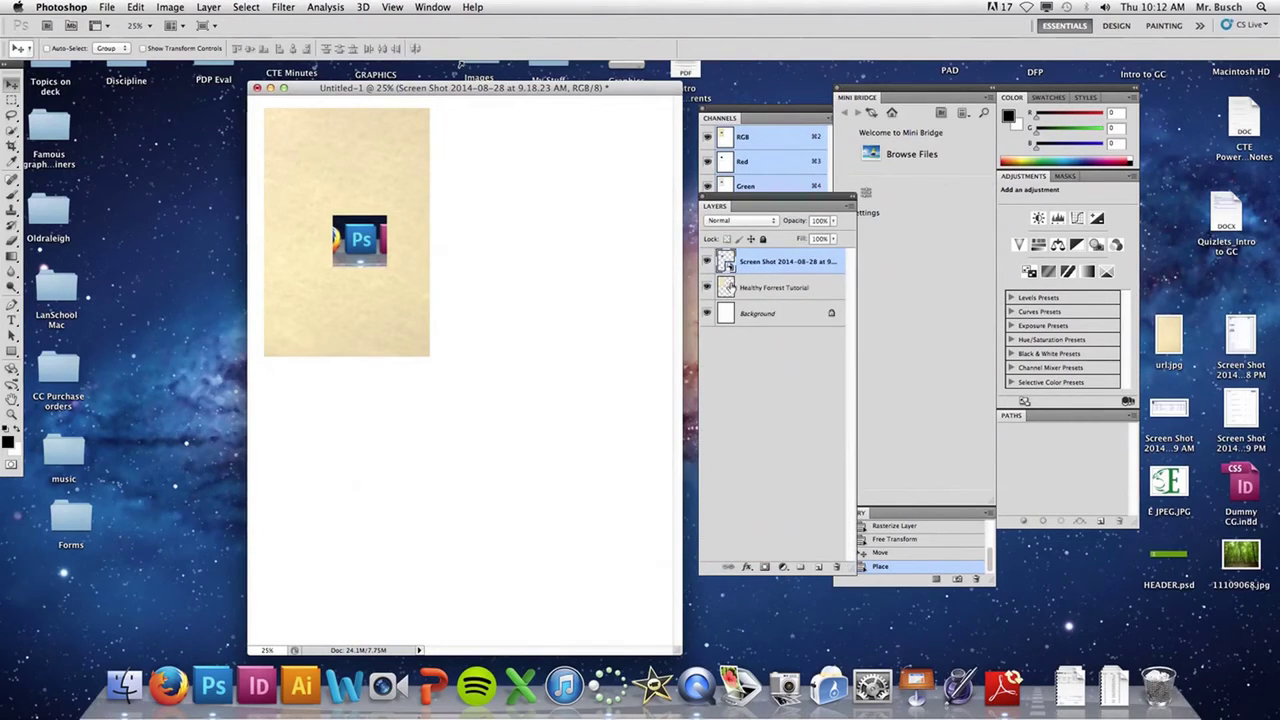
Rasterize the Screen Shot 2014-08-28 layer and erase along its image's bottom edge, enlarging the eraser brush to 45 px.
{"action": "right_click", "coordinate": [761, 272]}
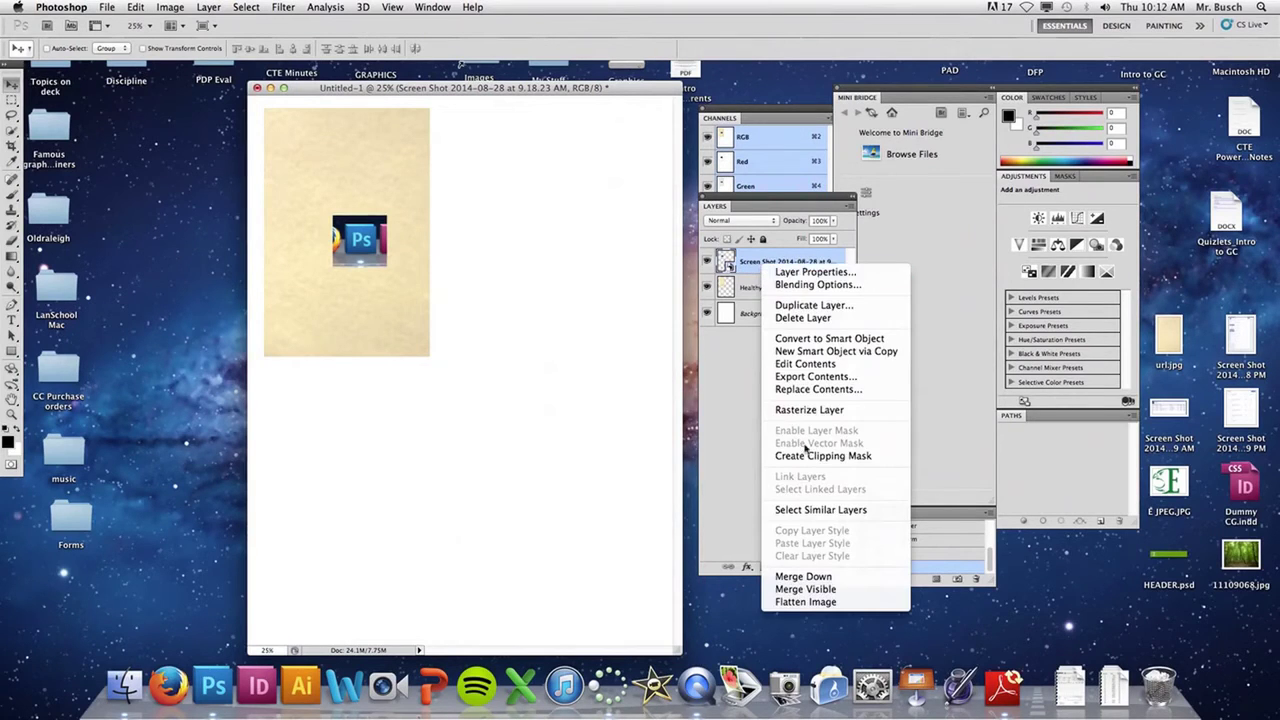
{"action": "left_click", "coordinate": [809, 410]}
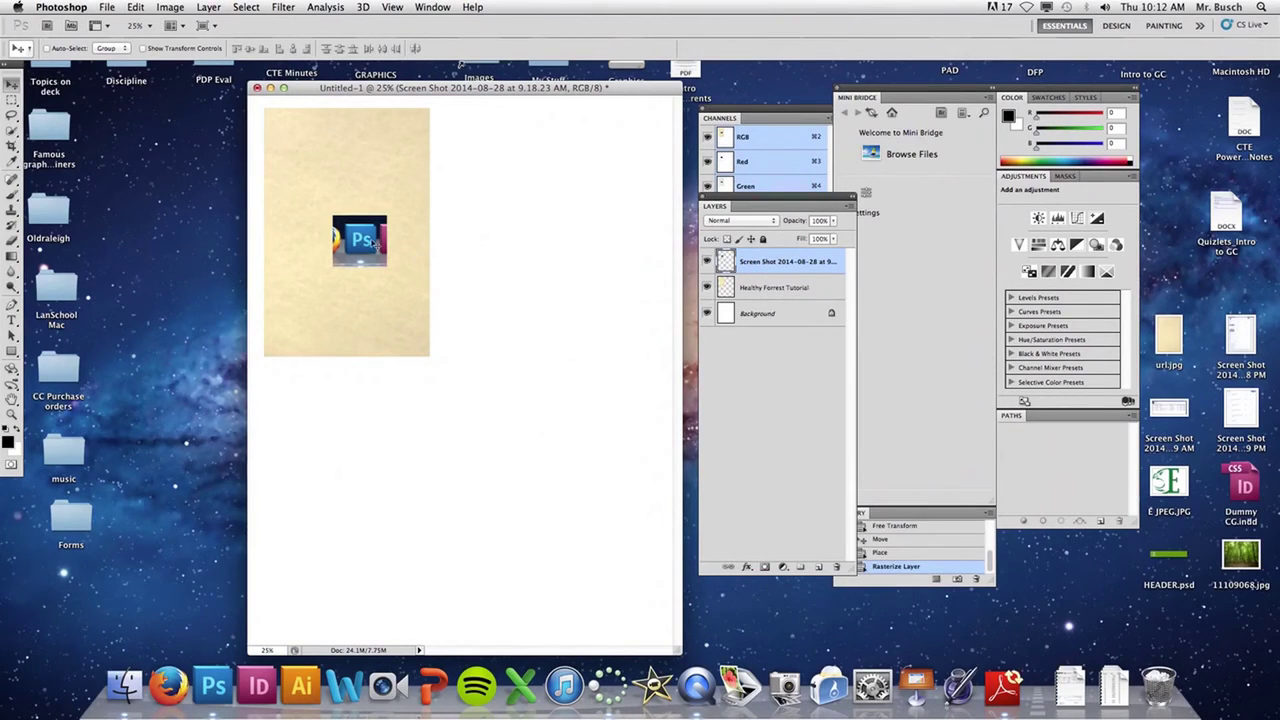
{"action": "left_click", "coordinate": [11, 241]}
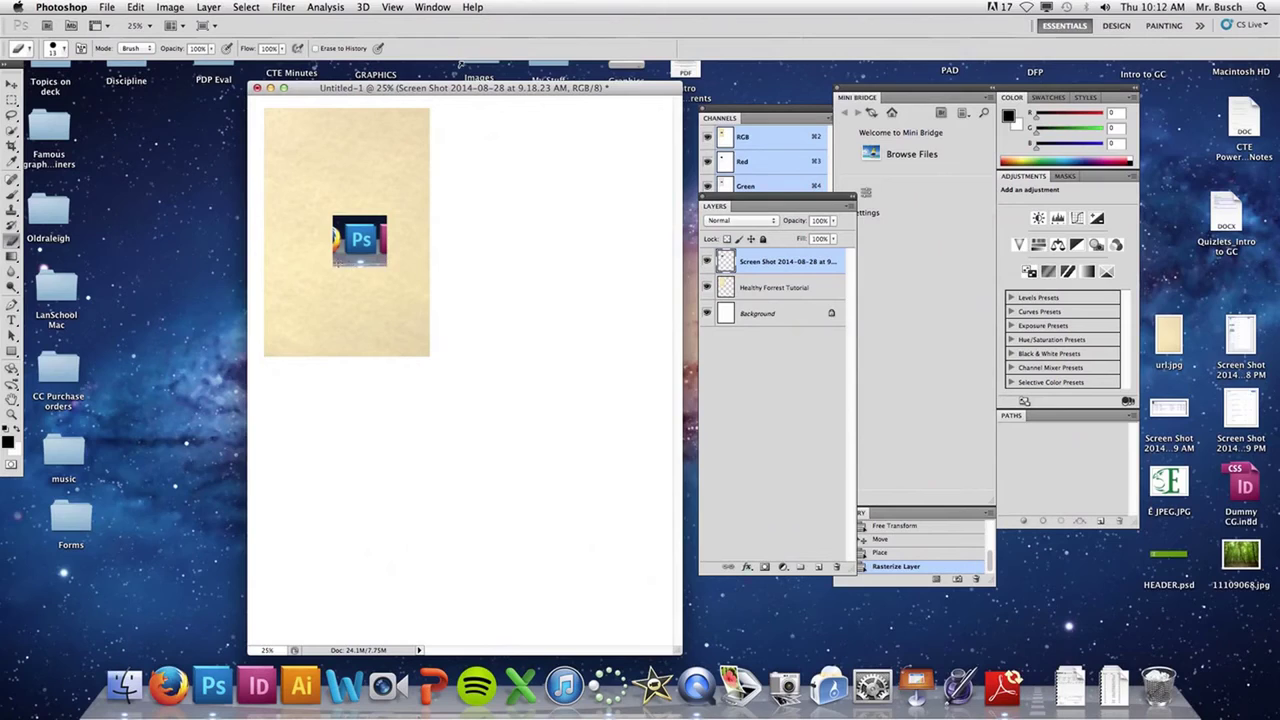
{"action": "left_click_drag", "start_coordinate": [337, 263], "coordinate": [362, 268]}
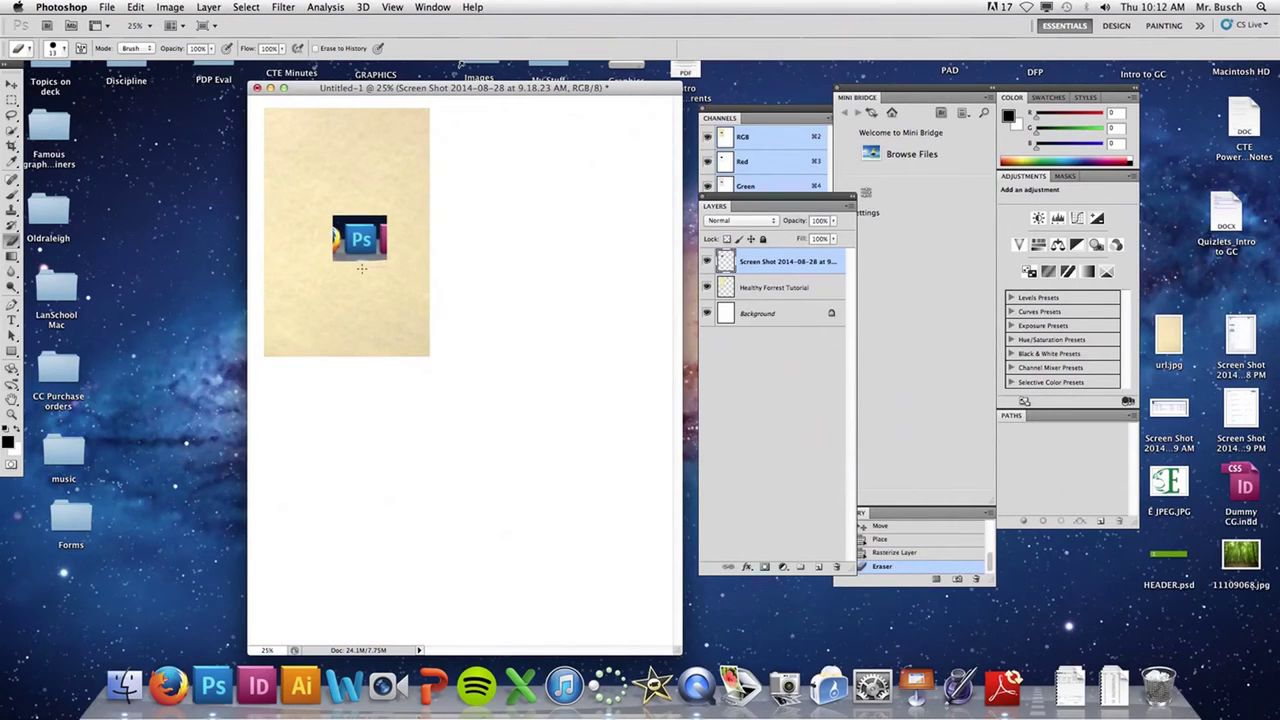
{"action": "key", "text": "bracketright"}
{"action": "key", "text": "bracketright"}
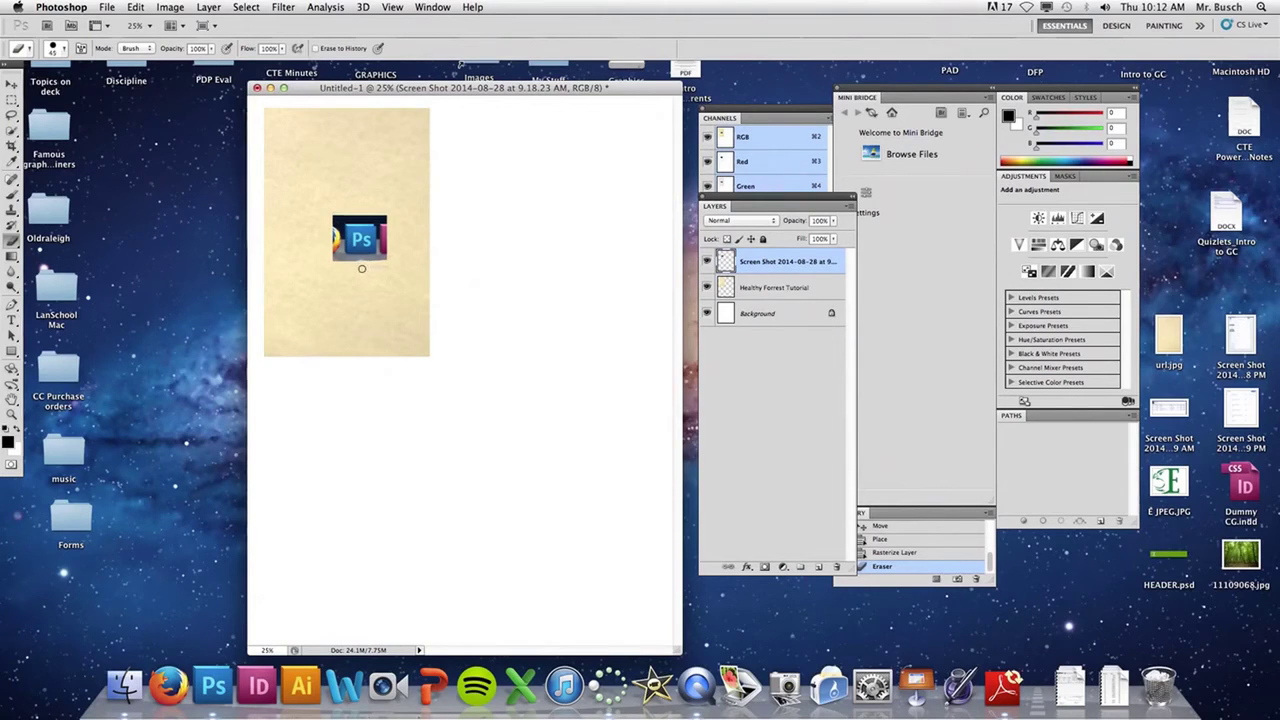
{"action": "mouse_move", "coordinate": [334, 259]}
{"action": "left_mouse_down"}
{"action": "mouse_move", "coordinate": [400, 255]}
{"action": "mouse_move", "coordinate": [349, 262]}
{"action": "left_mouse_up"}
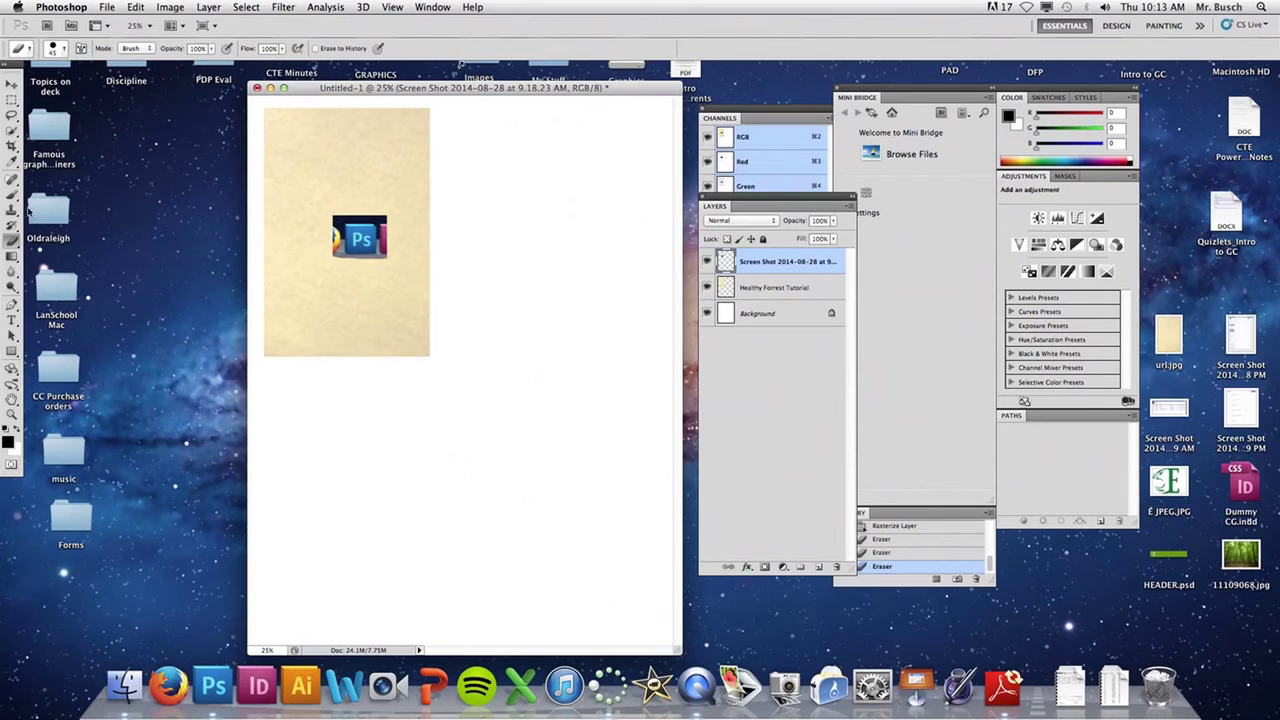
Add the text "Milton Glasser" above the Ps image, starting near the parchment's right edge.
{"action": "left_click", "coordinate": [11, 320]}
{"action": "left_click", "coordinate": [395, 171]}
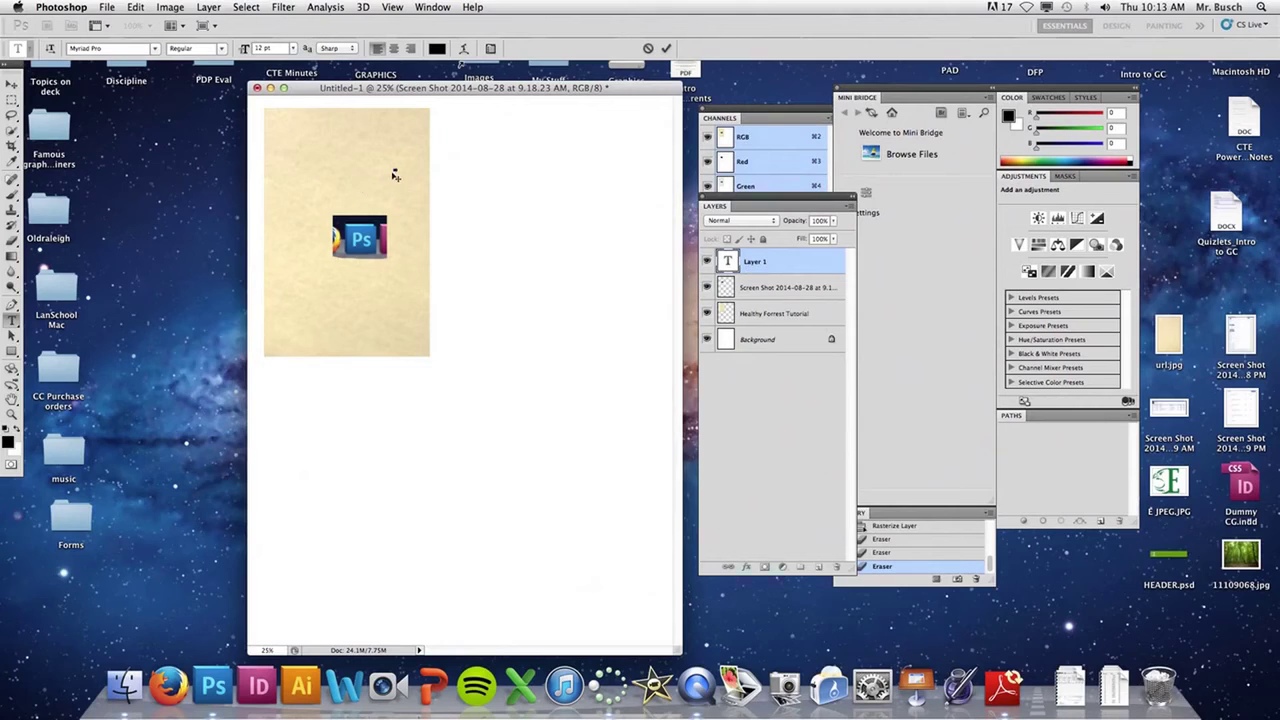
{"action": "type", "text": "Milton G lasser"}
Set the whole "Milton Glasser" text to 72 pt and move it to the upper left of the page, across the parchment's top.
{"action": "key", "text": "shift+Left"}
{"action": "key", "text": "shift+Left"}
{"action": "key", "text": "shift+Left"}
{"action": "key", "text": "shift+Left"}
{"action": "key", "text": "shift+Left"}
{"action": "key", "text": "shift+Left"}
{"action": "key", "text": "shift+Left"}
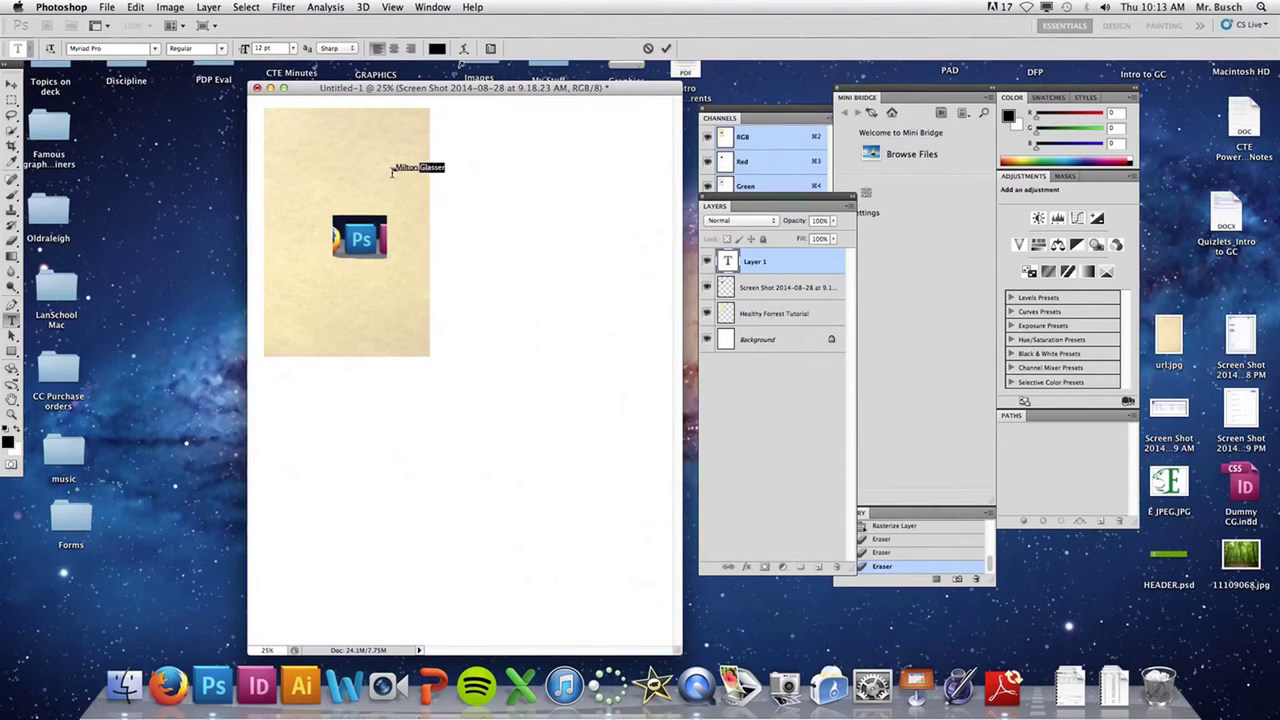
{"action": "key", "text": "shift+Left"}
{"action": "key", "text": "shift+Left"}
{"action": "key", "text": "shift+Left"}
{"action": "key", "text": "shift+Left"}
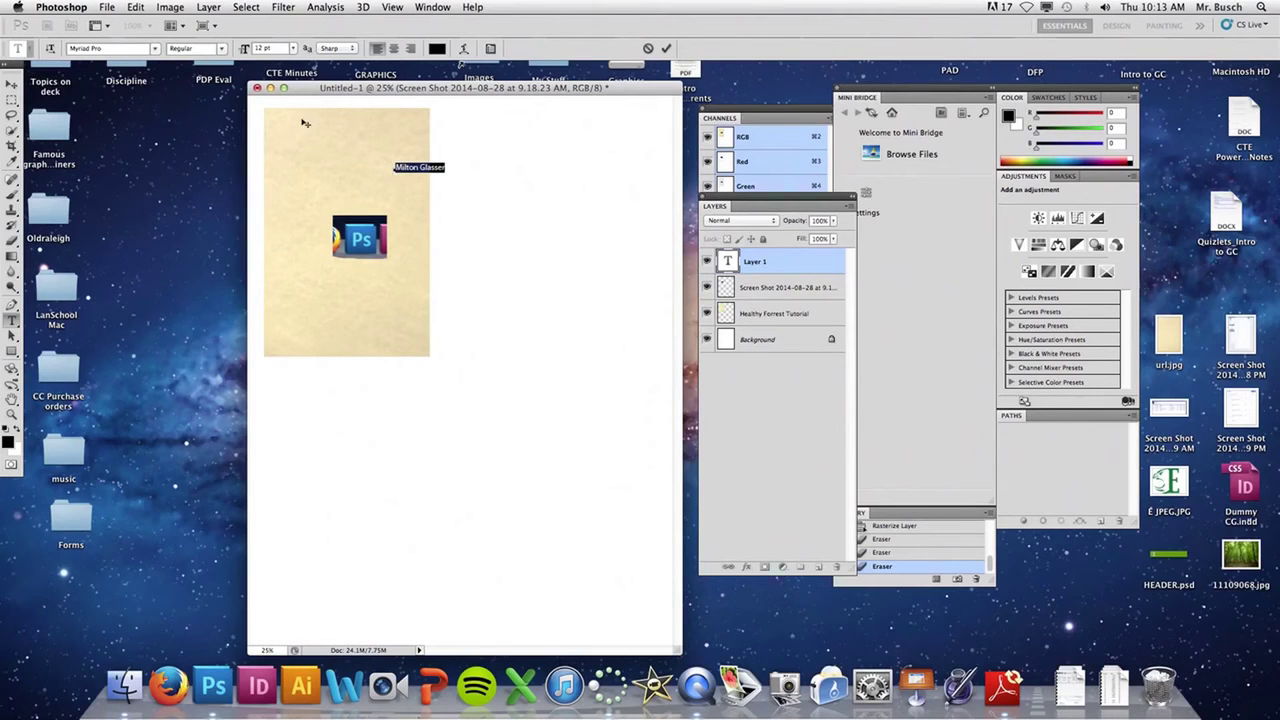
{"action": "left_click", "coordinate": [292, 48]}
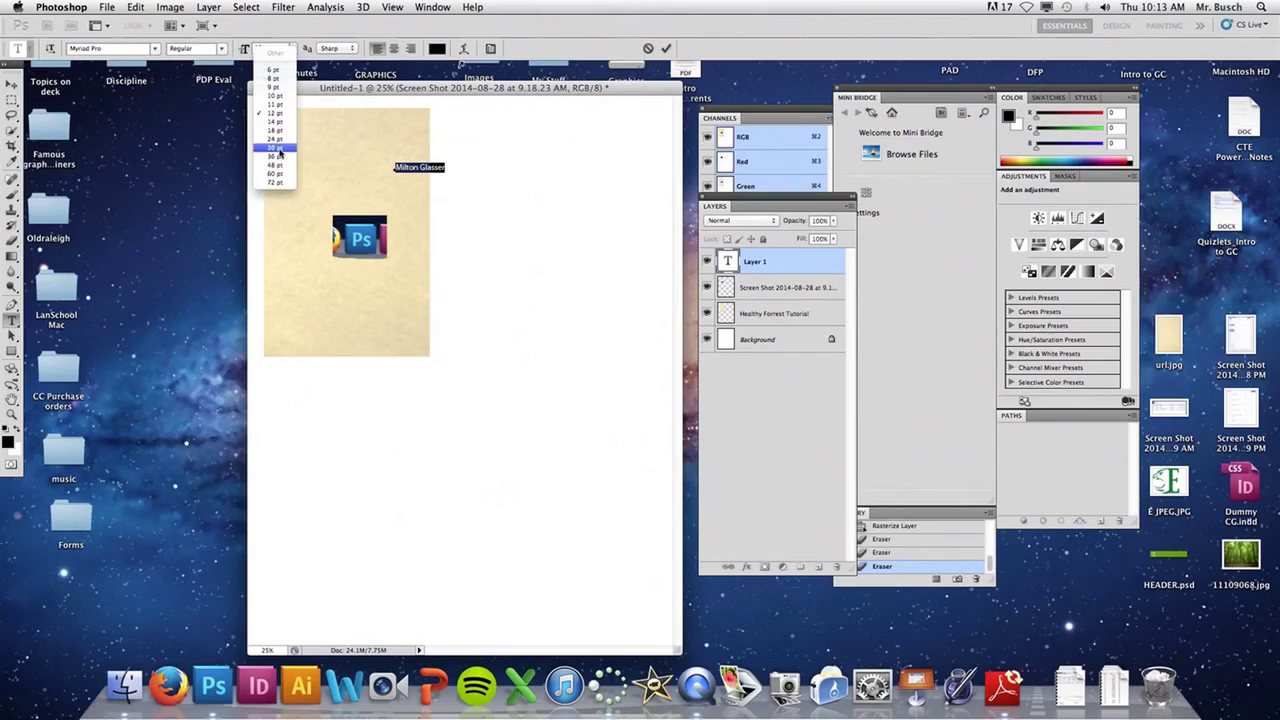
{"action": "left_click", "coordinate": [278, 183]}
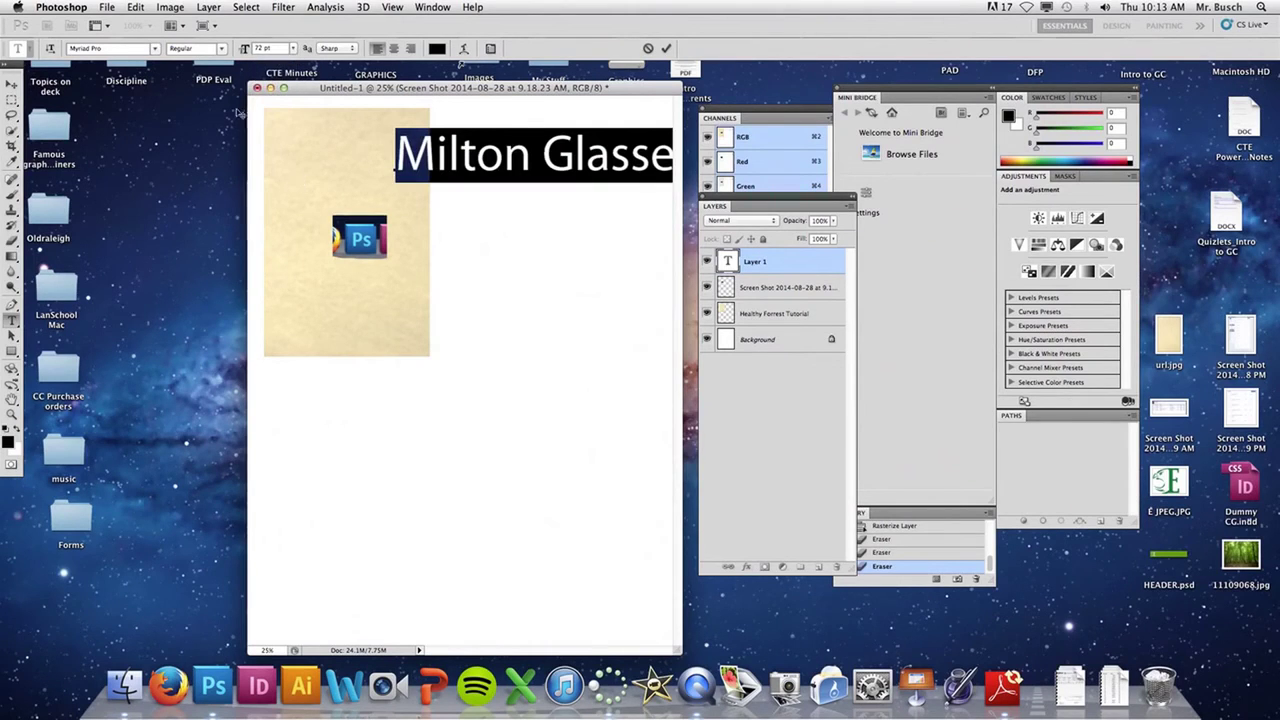
{"action": "left_click", "coordinate": [12, 84]}
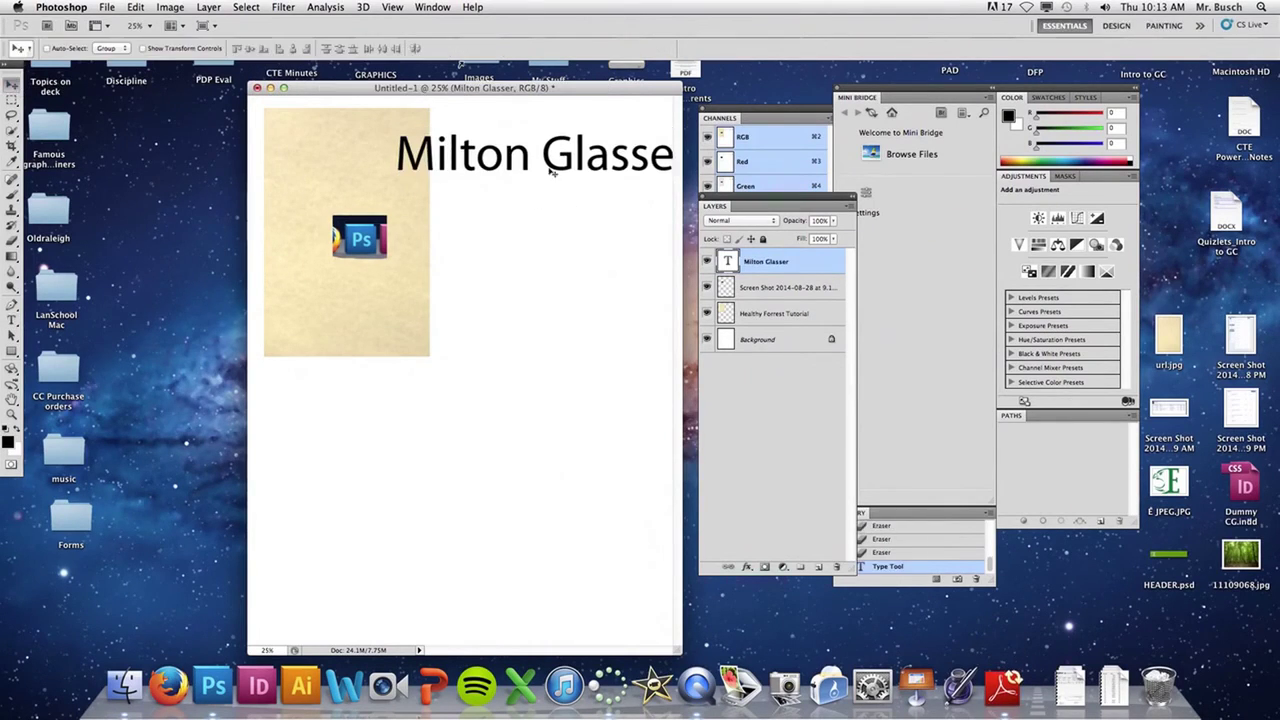
{"action": "left_click_drag", "start_coordinate": [515, 168], "coordinate": [412, 155]}
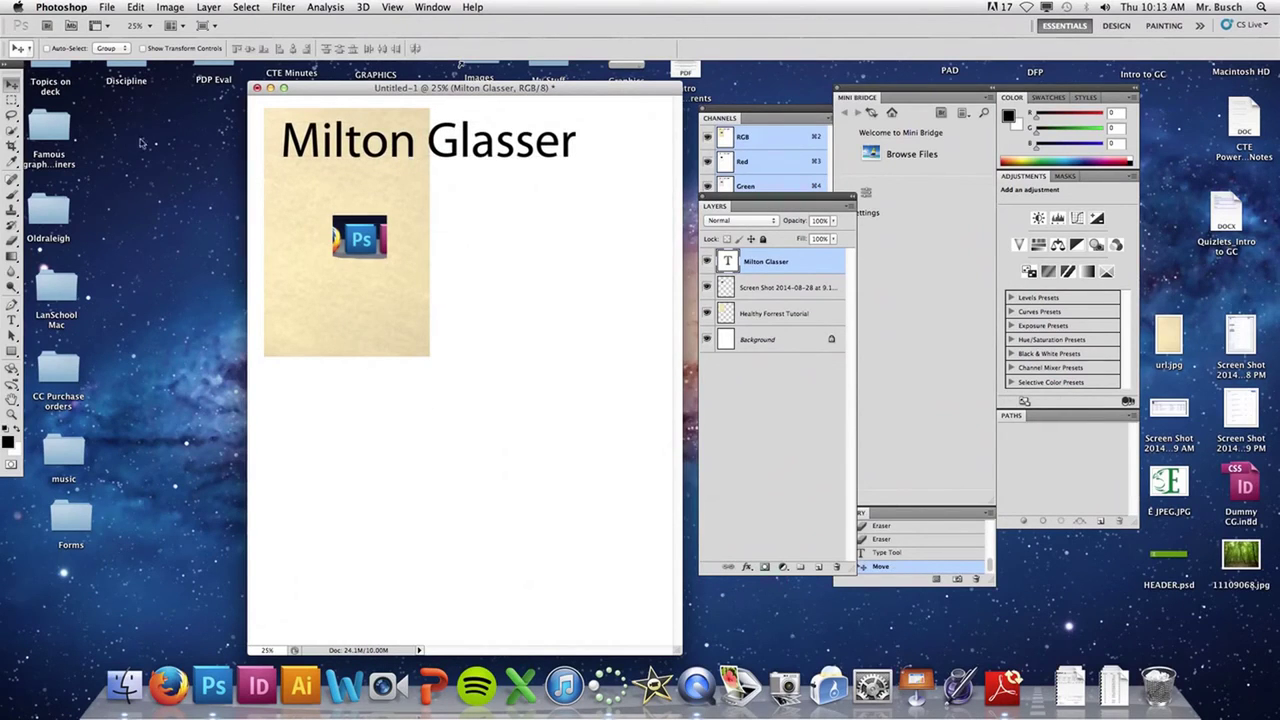
Change the "Milton Glasser" text's font to Noteworthy Light and move it slightly down.
{"action": "left_click", "coordinate": [12, 320]}
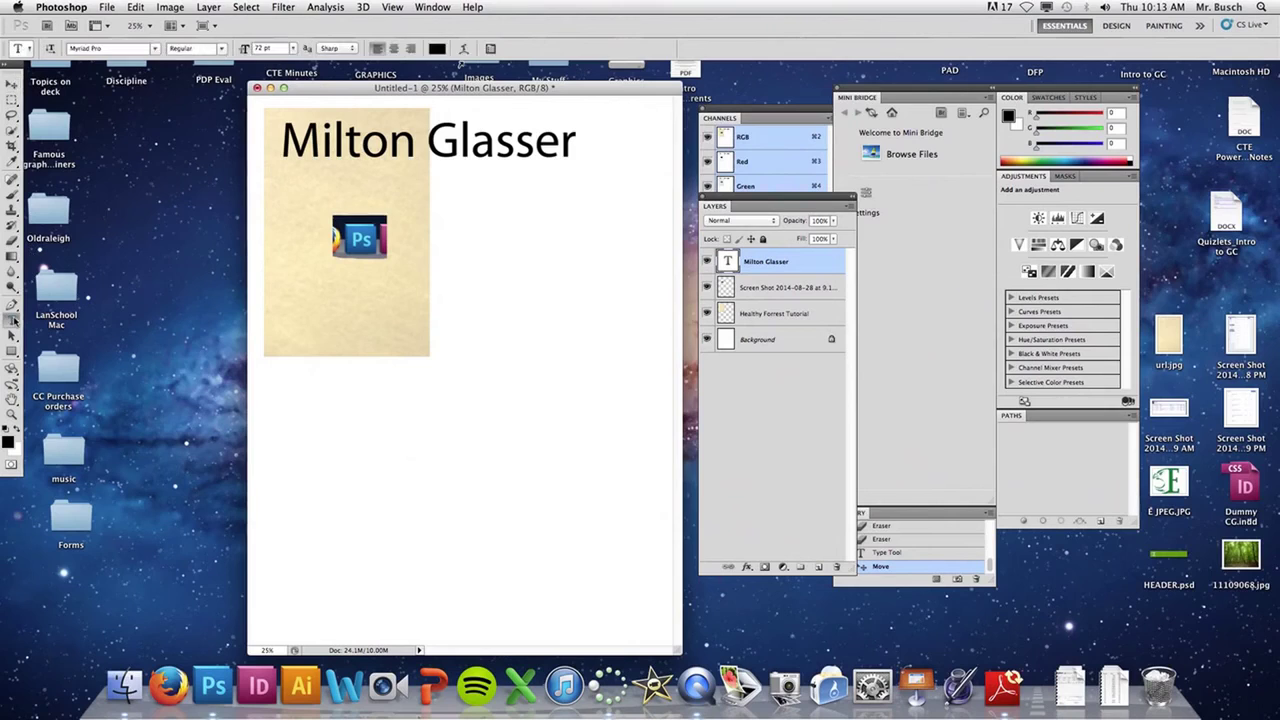
{"action": "triple_click", "coordinate": [420, 140]}
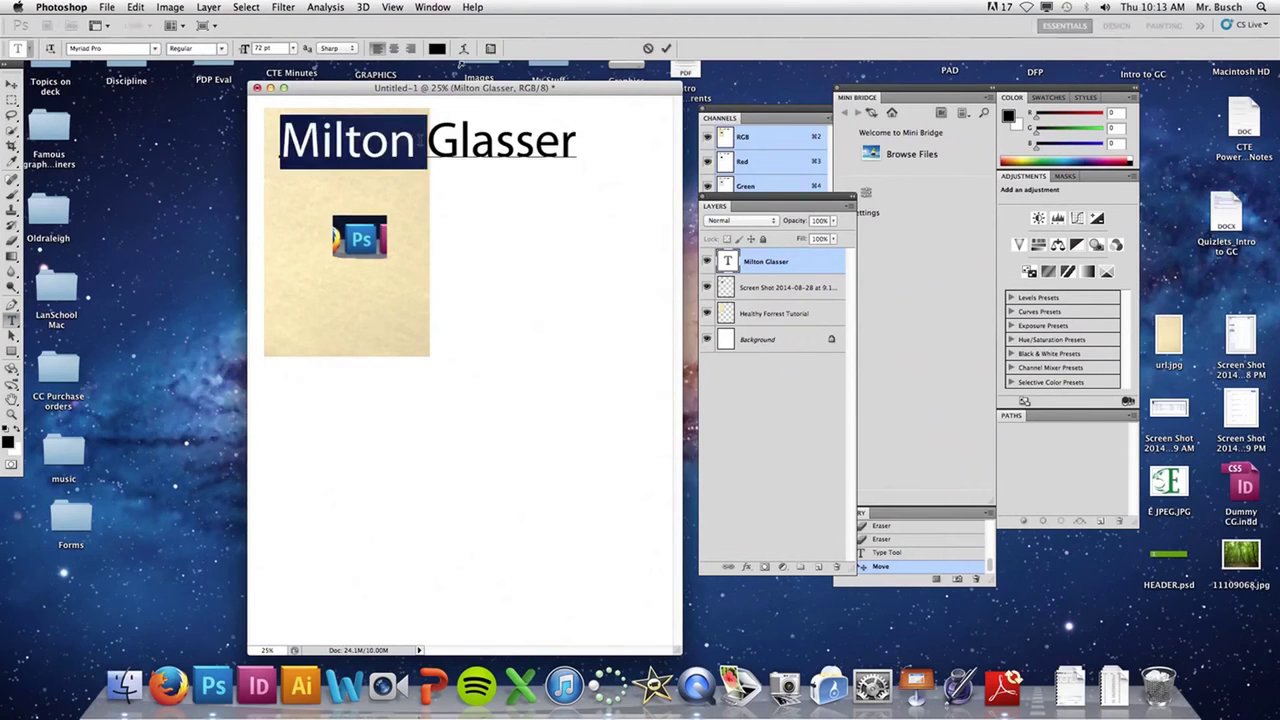
{"action": "left_click", "coordinate": [155, 48]}
{"action": "key", "text": "Escape"}
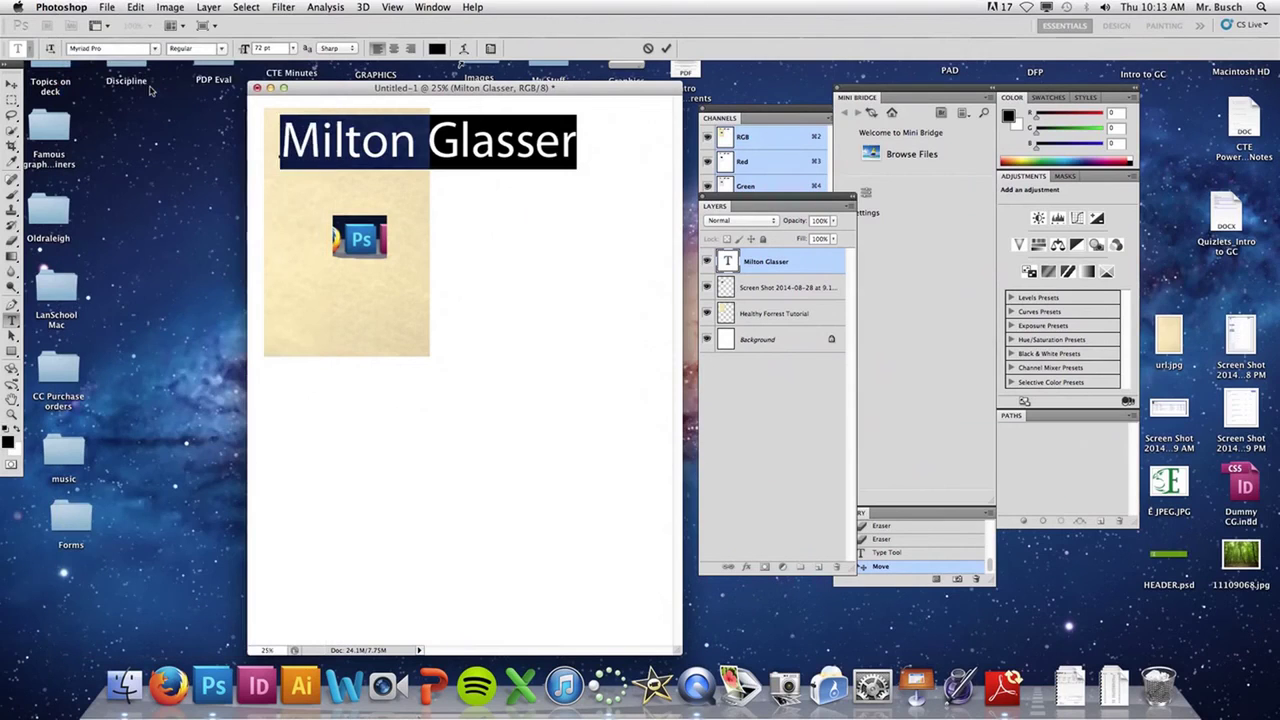
{"action": "key", "text": "Down"}
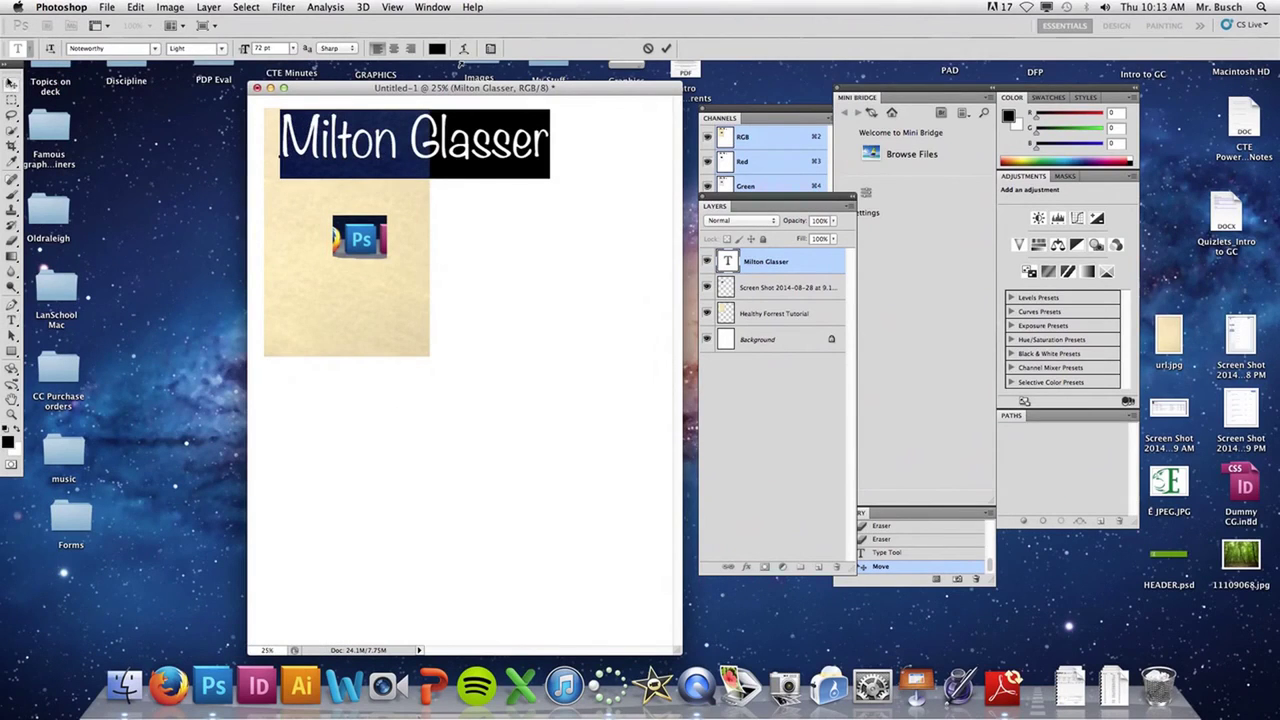
{"action": "left_click", "coordinate": [12, 81]}
{"action": "left_click_drag", "start_coordinate": [330, 130], "coordinate": [331, 145]}
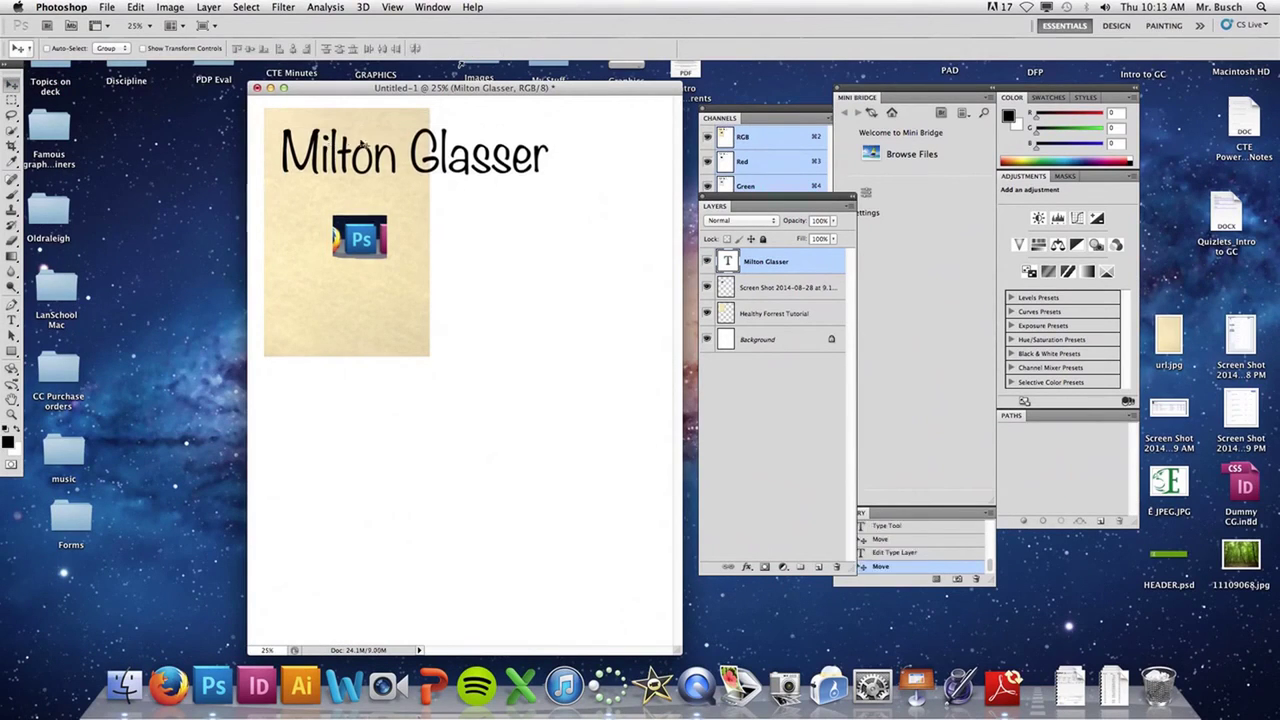
Apply a Drop Shadow with the default settings to the "Milton Glasser" text and move it down to just above the Ps image.
{"action": "left_click", "coordinate": [748, 570]}
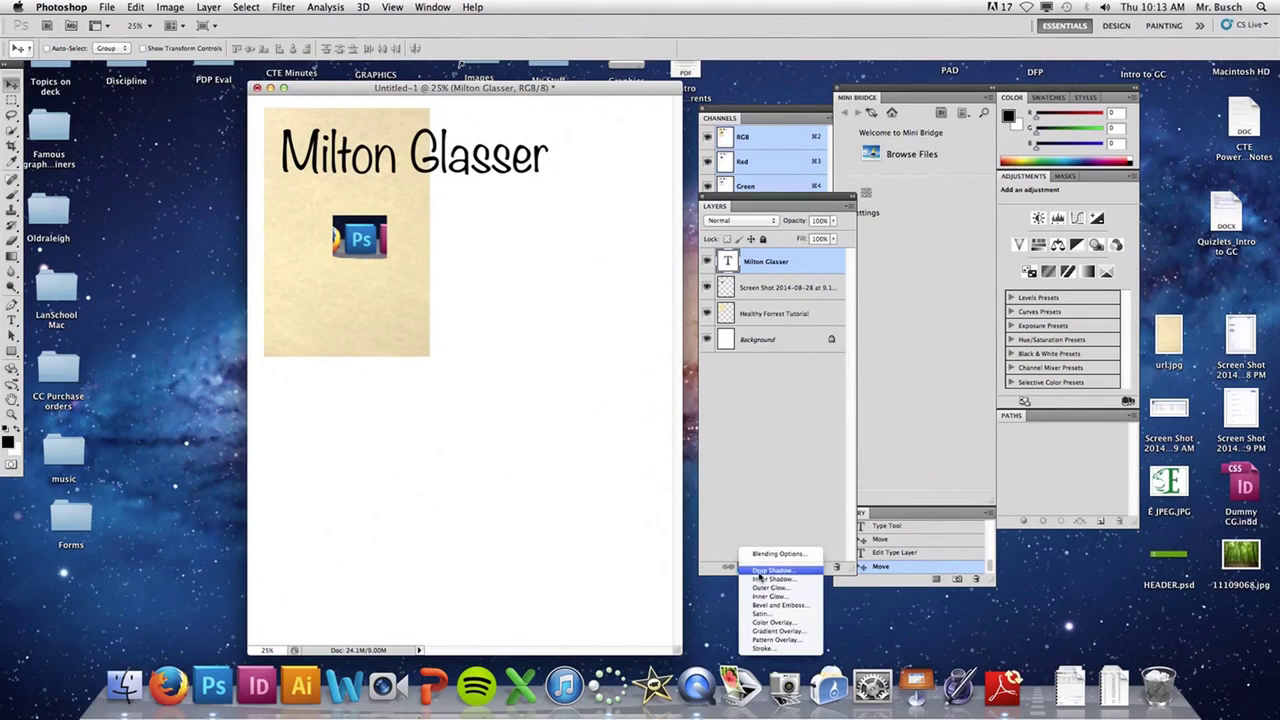
{"action": "left_click", "coordinate": [760, 576]}
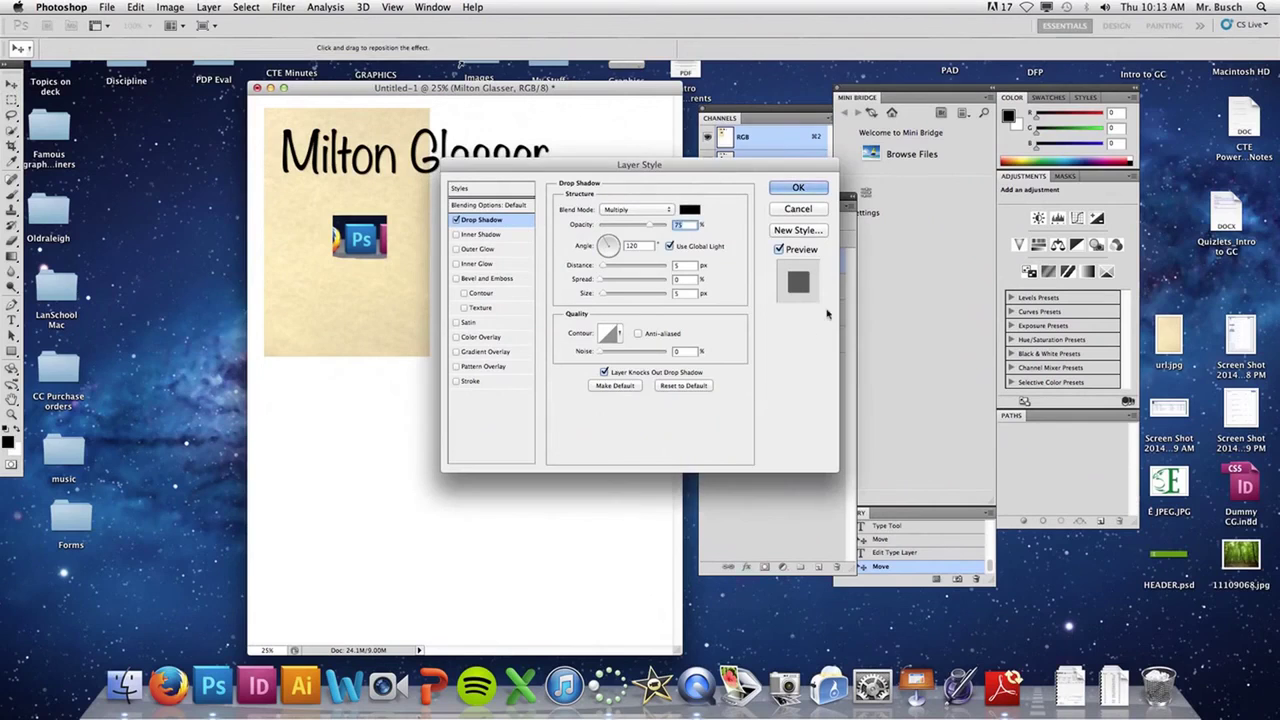
{"action": "left_click", "coordinate": [797, 188]}
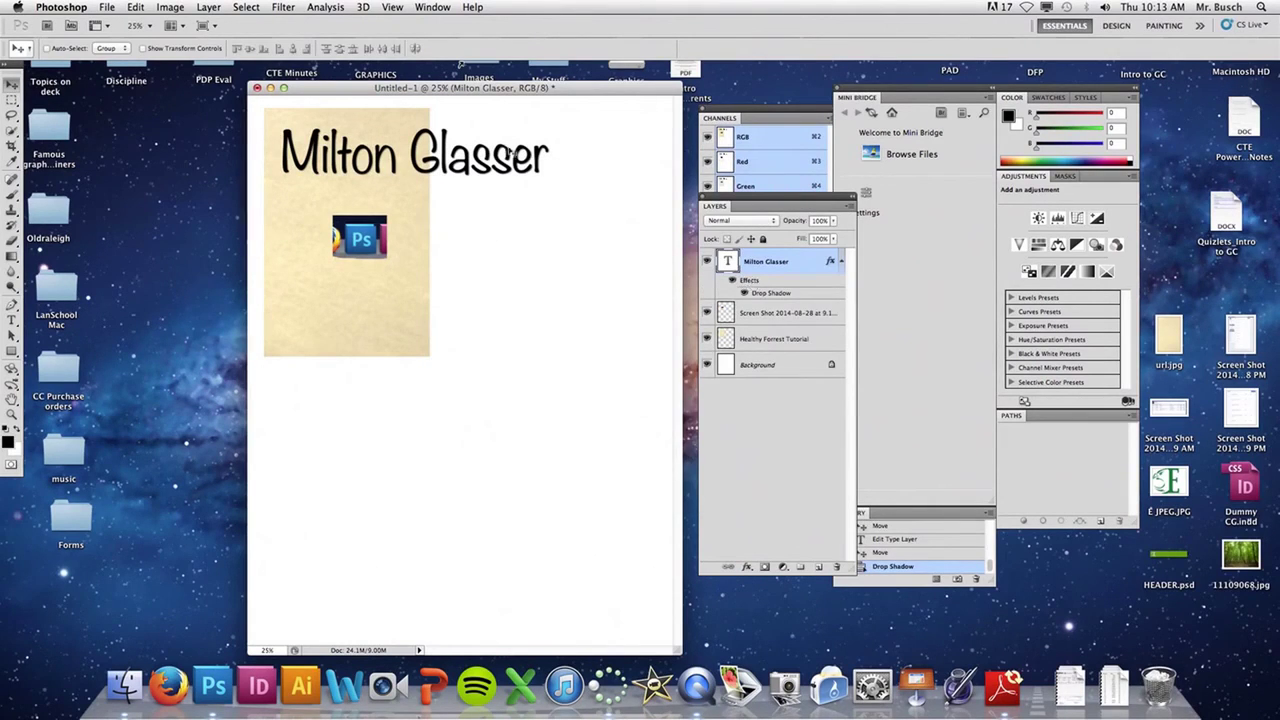
{"action": "left_click_drag", "start_coordinate": [511, 153], "coordinate": [507, 176]}
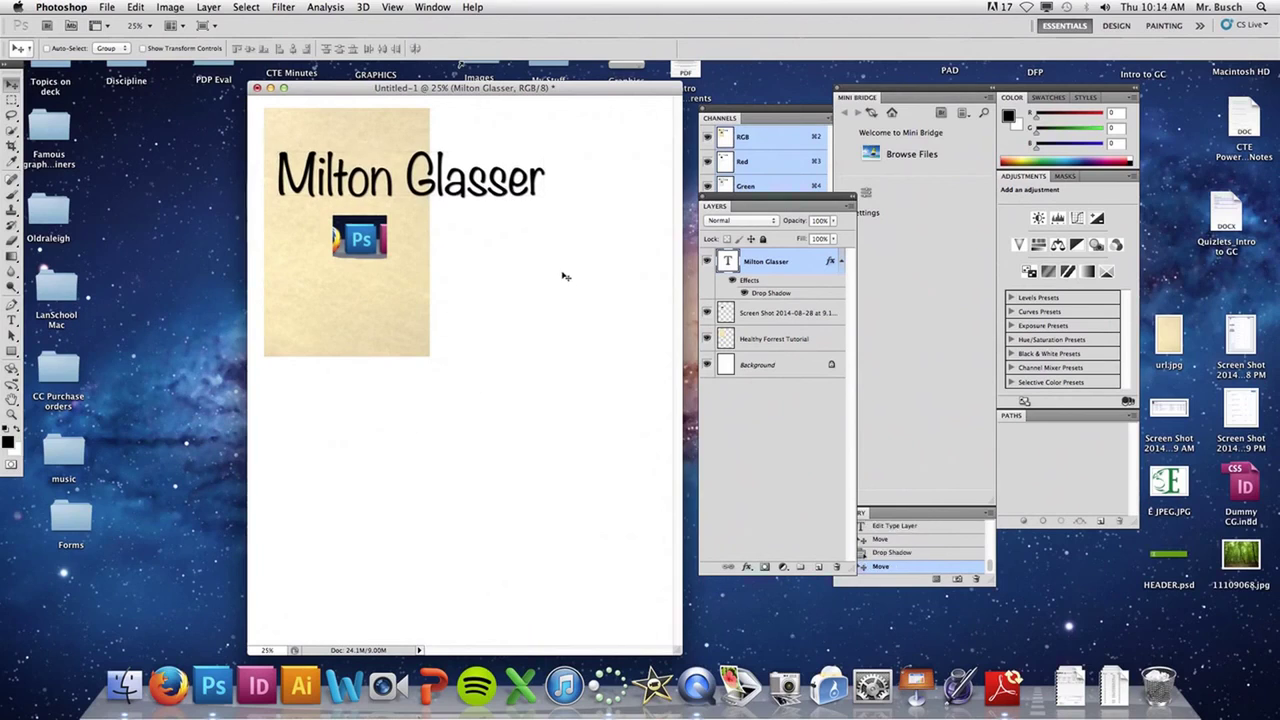